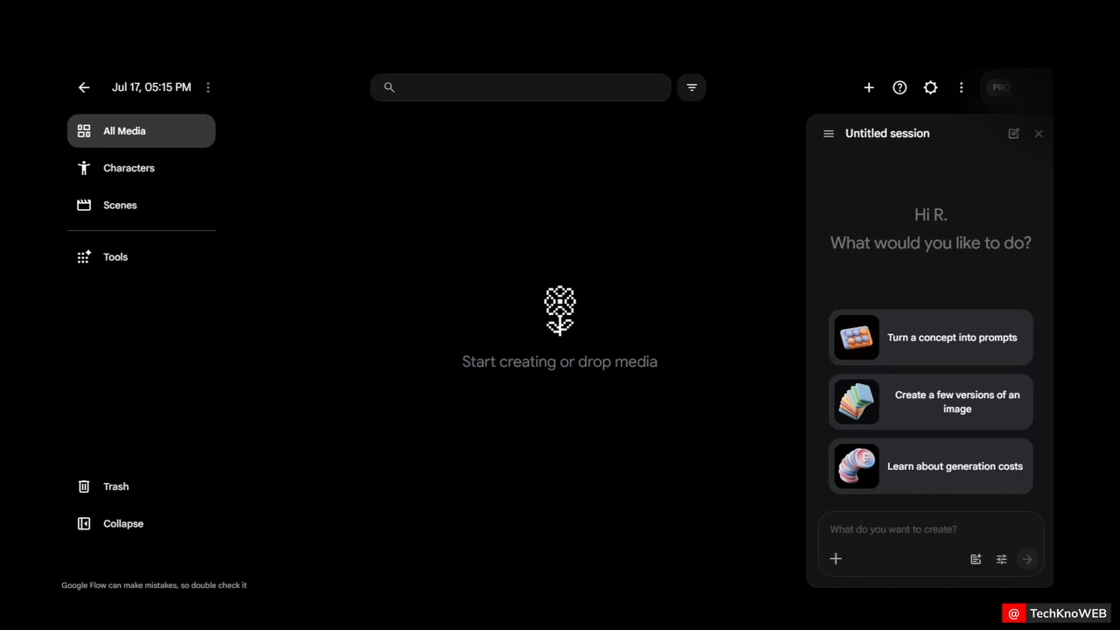
Open the Tools page and browse the available image, video and prompting tools
left_click(140, 268)
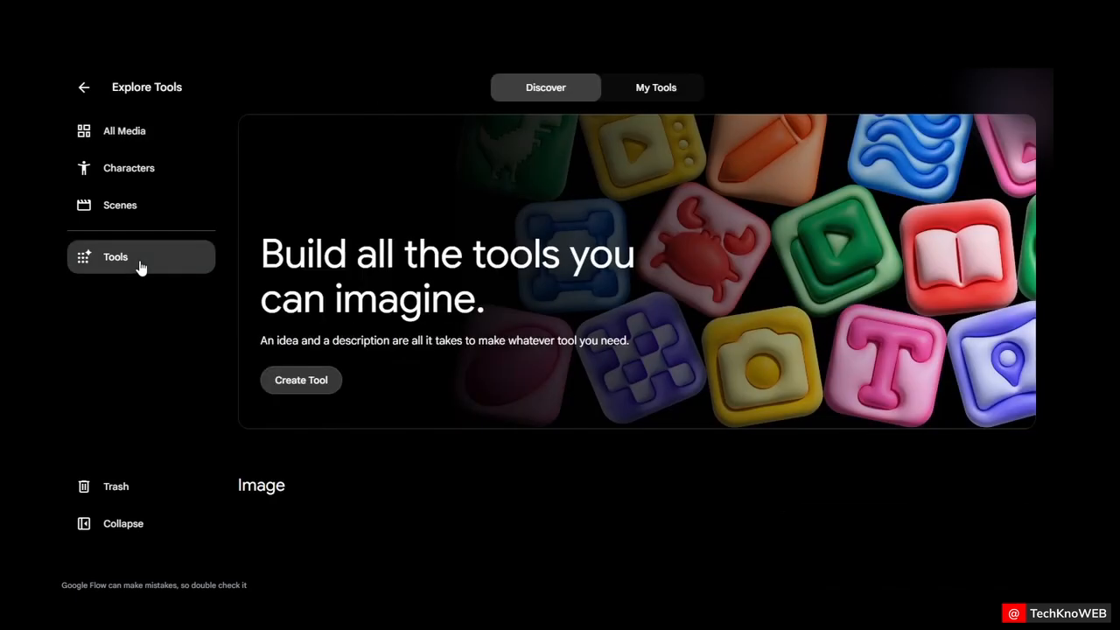
scroll(732, 362, "down", 4)
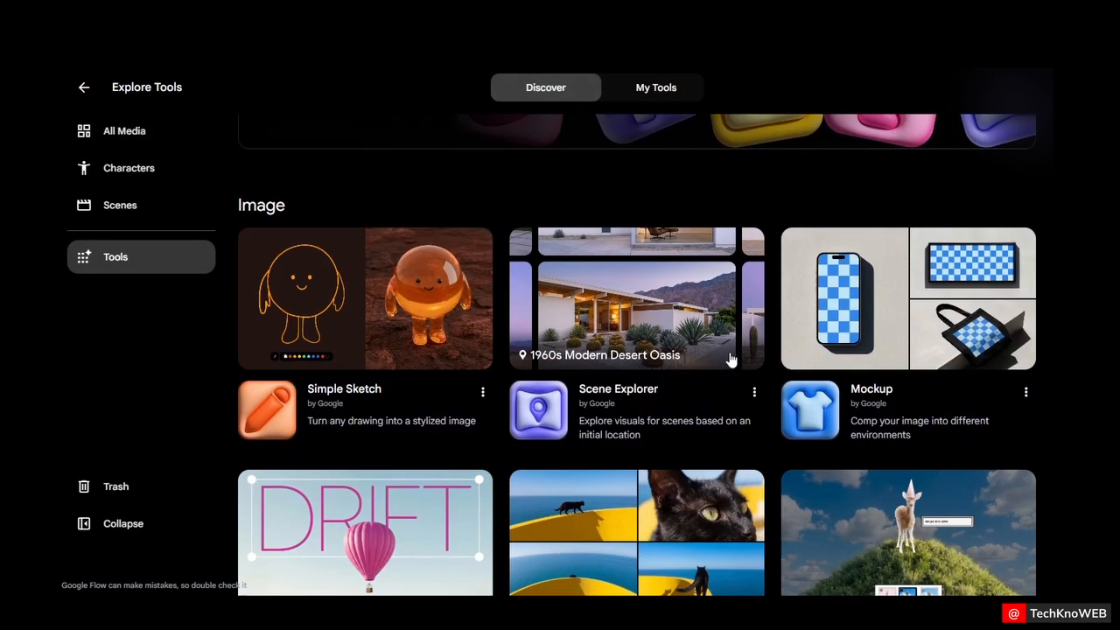
scroll(731, 362, "down", 1)
scroll(731, 357, "down", 1)
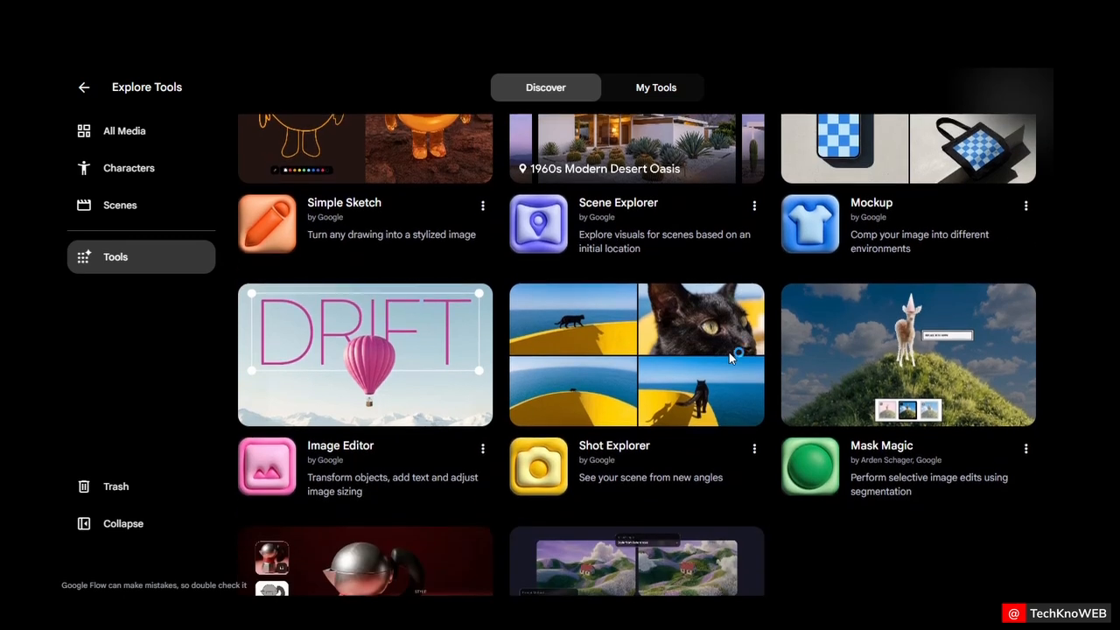
scroll(731, 359, "down", 3)
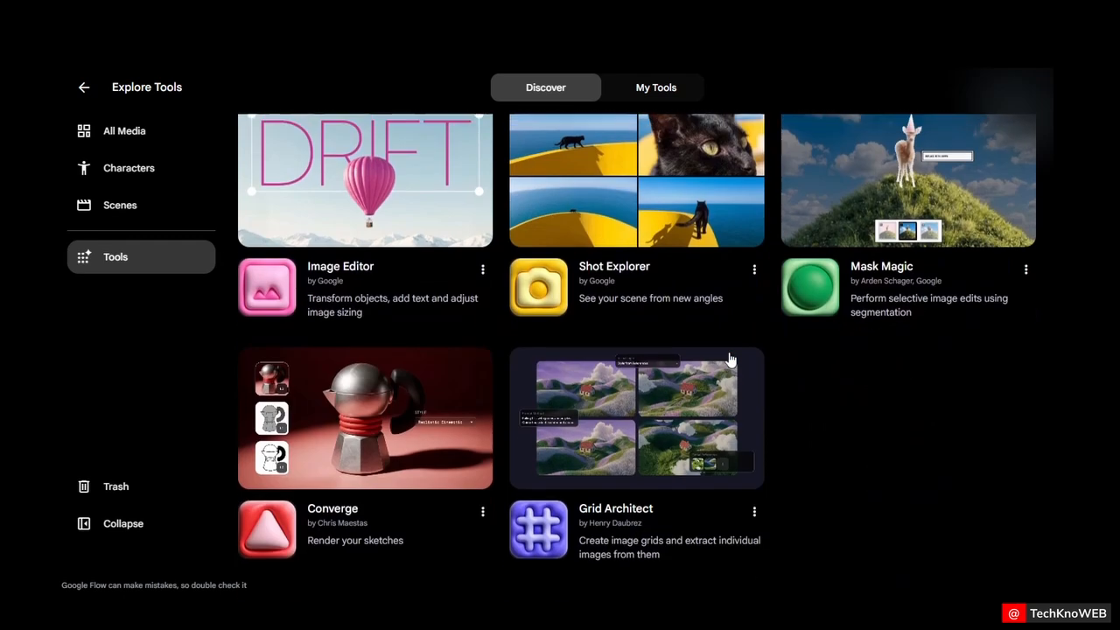
scroll(785, 341, "down", 3)
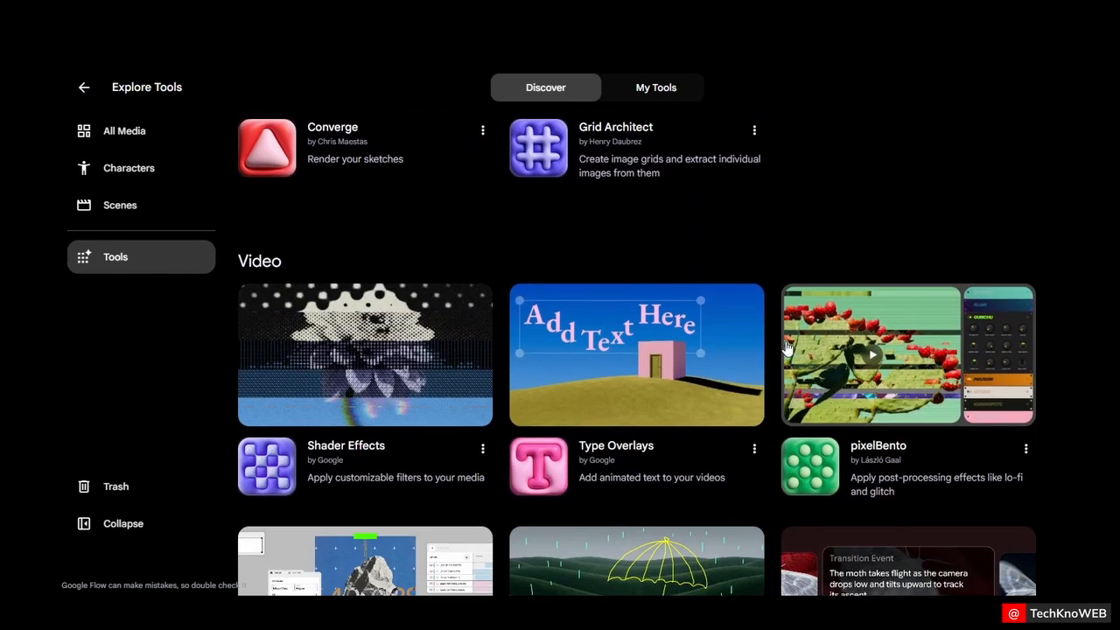
scroll(785, 341, "down", 2)
scroll(785, 348, "down", 4)
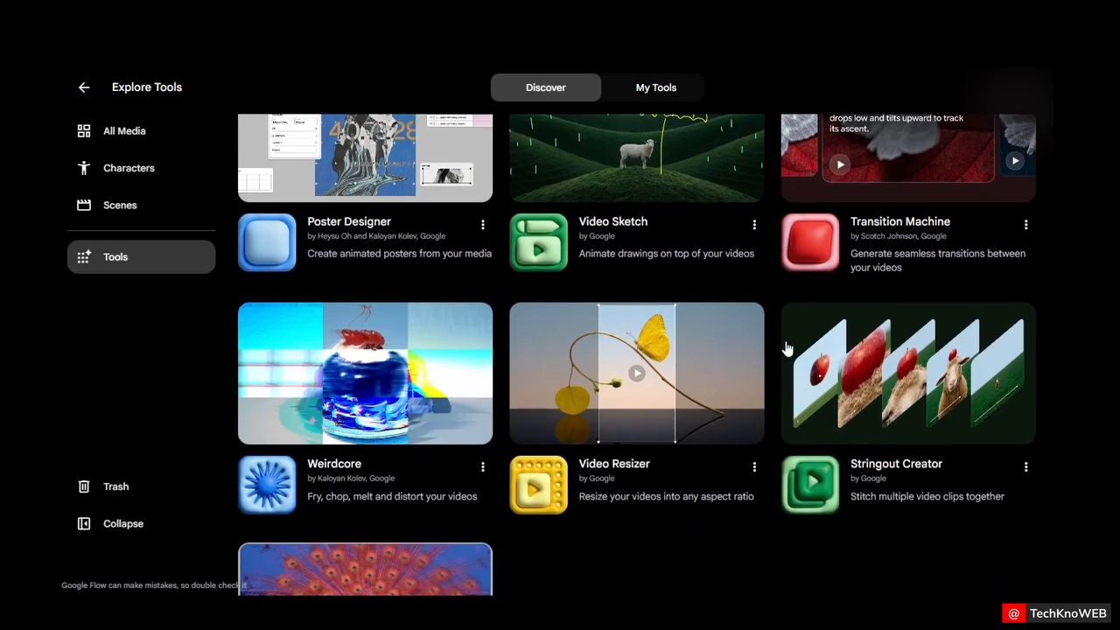
scroll(785, 348, "down", 5)
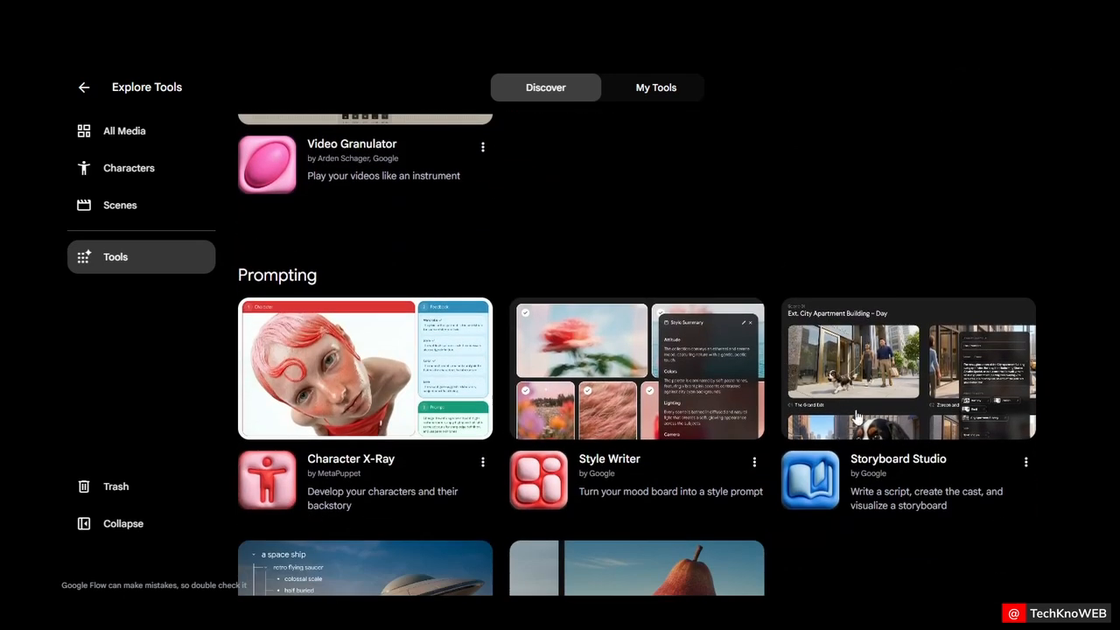
scroll(860, 362, "down", 2)
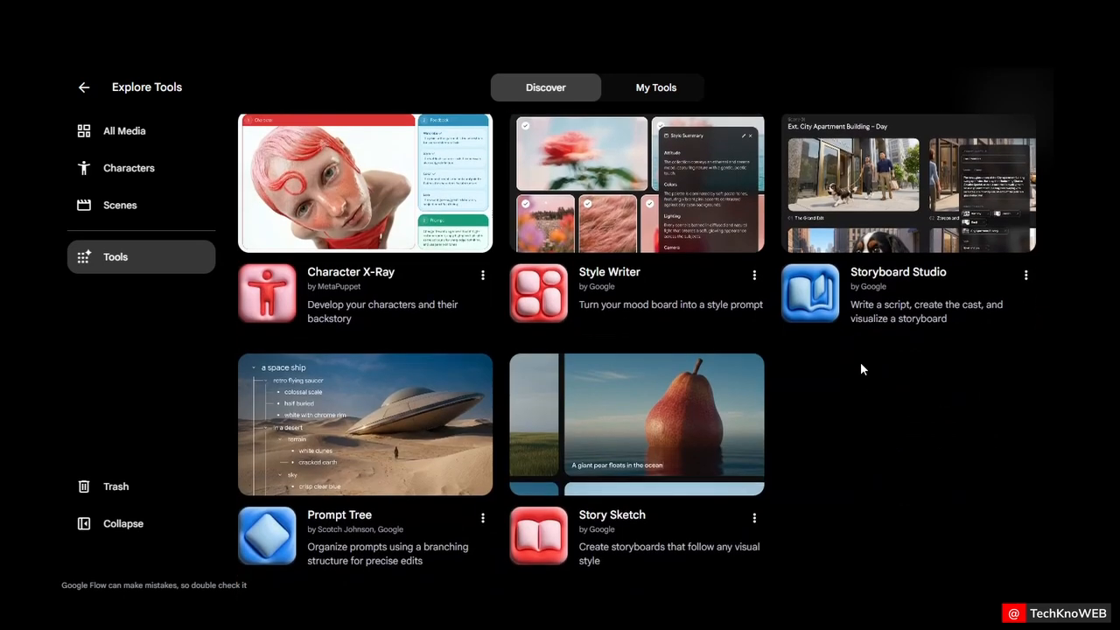
Open the Storyboard Studio tool
left_click(886, 275)
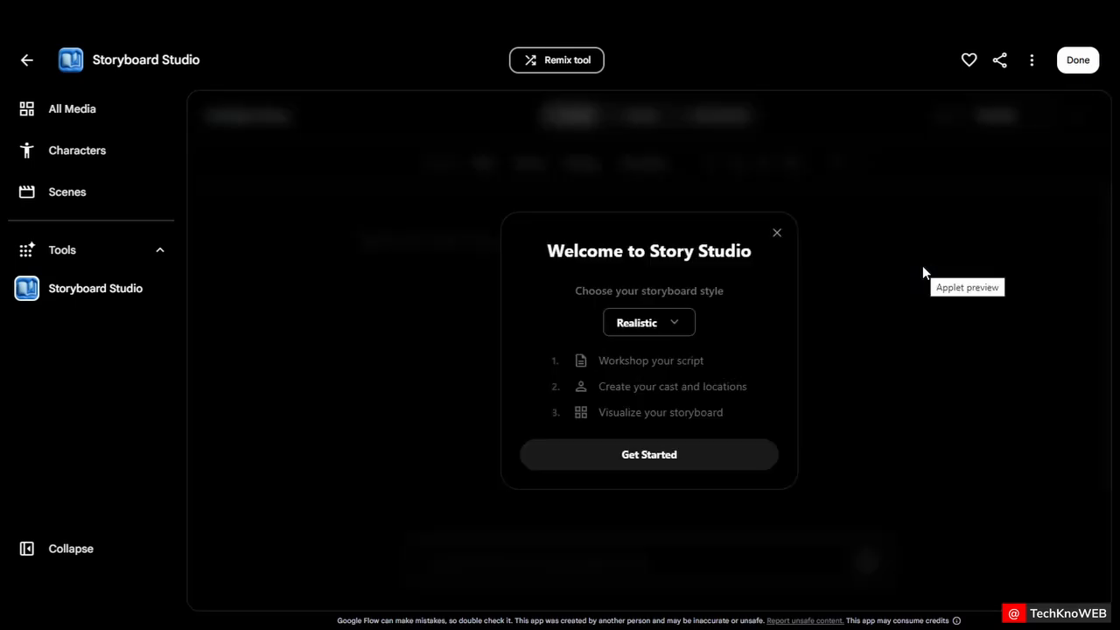
left_click_drag(600, 360, 705, 360)
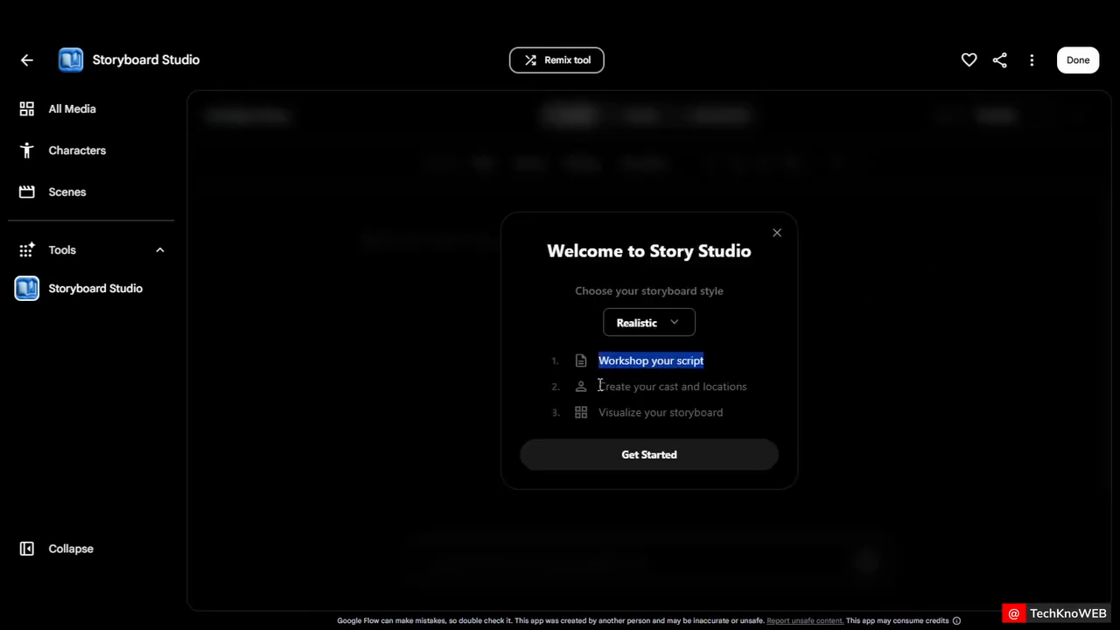
left_click_drag(600, 386, 775, 396)
left_click_drag(606, 414, 707, 422)
left_click(744, 429)
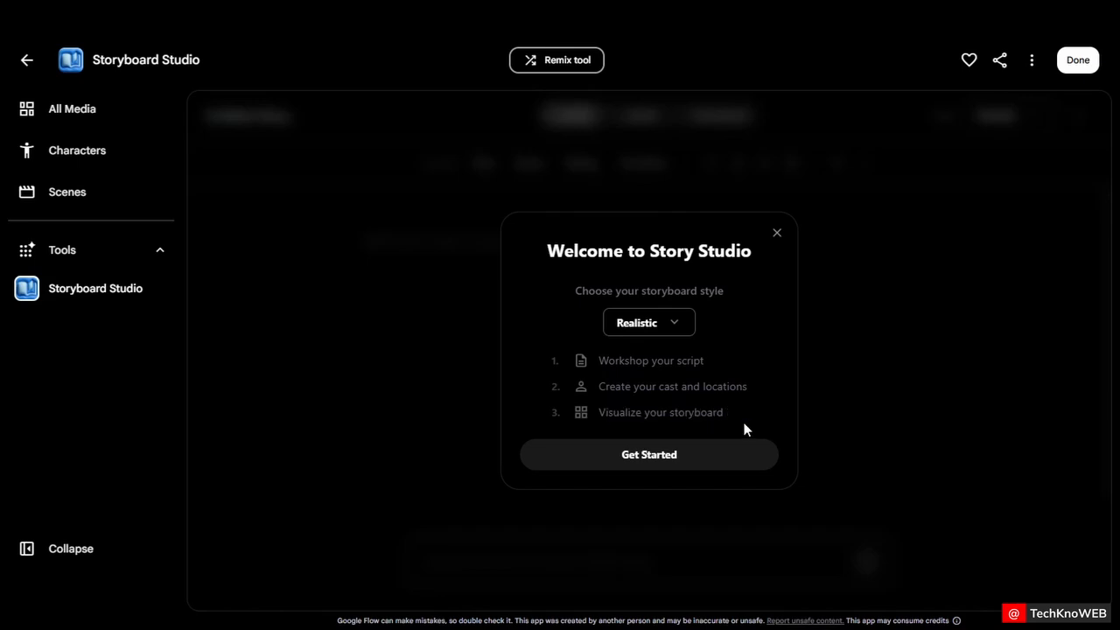
Choose the 3D-Animation storyboard style and get started
left_click(674, 323)
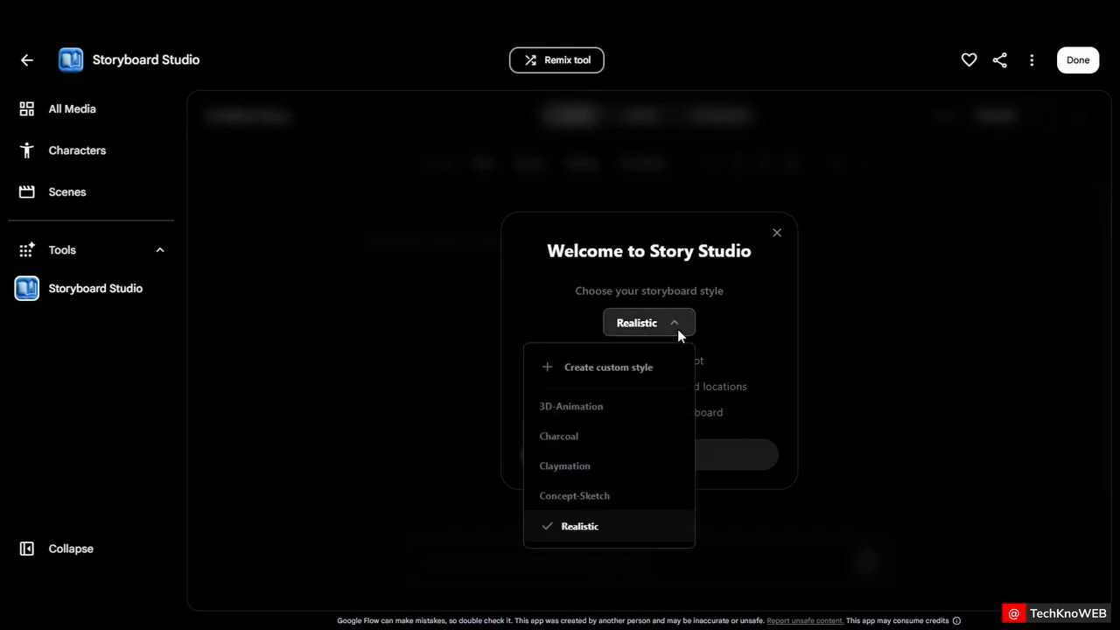
left_click(603, 405)
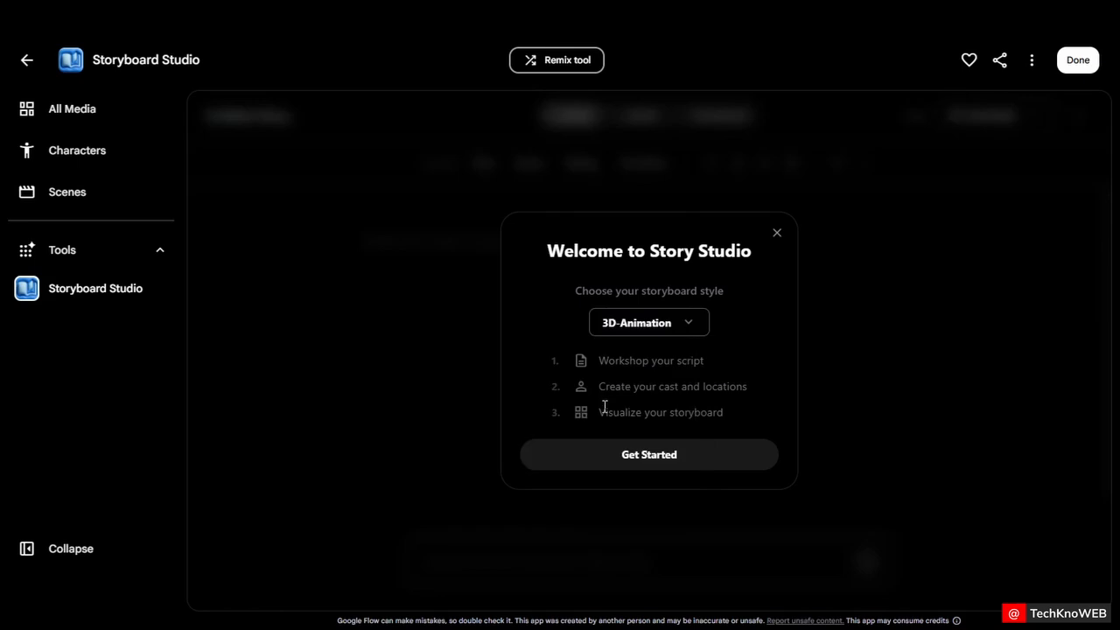
left_click(644, 454)
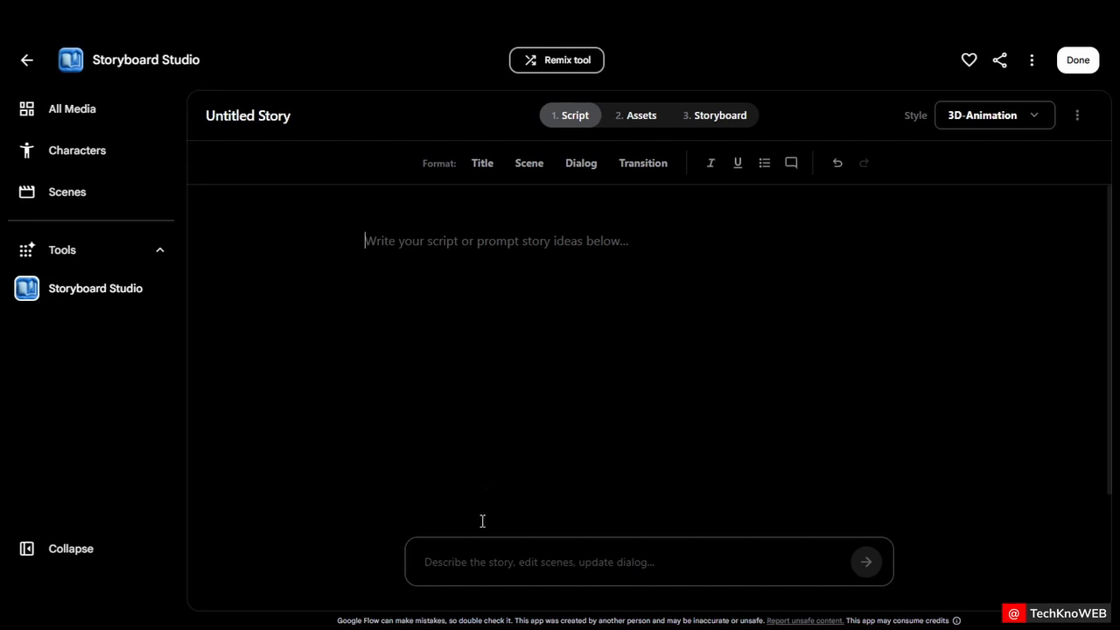
Paste the story prompt into the story description box and submit it
left_click(480, 562)
key("ctrl+v")
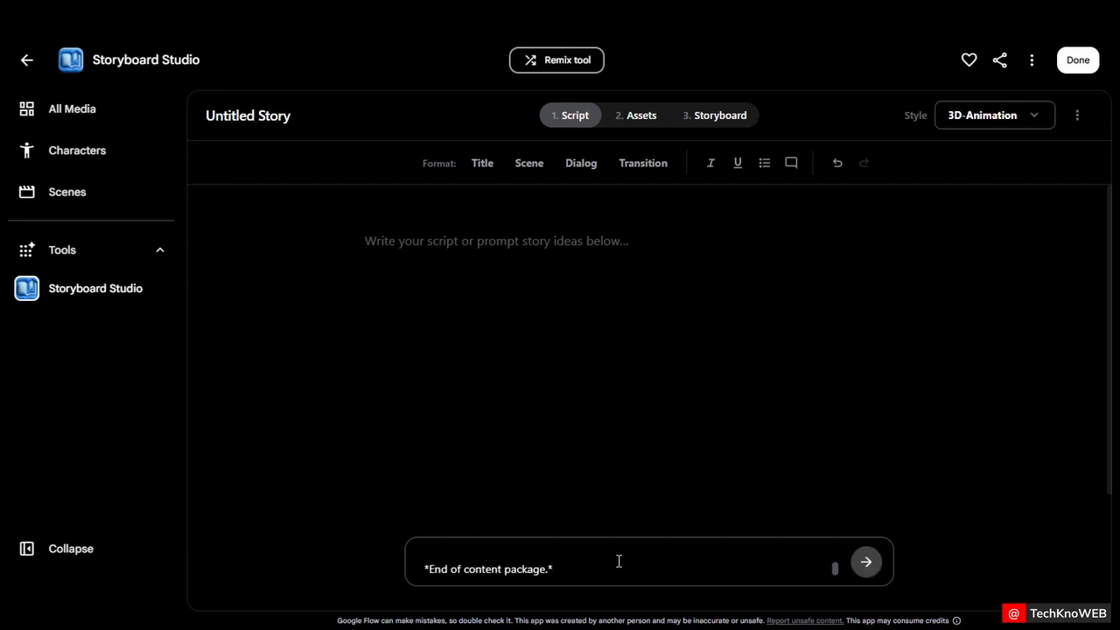
scroll(620, 564, "up", 5)
scroll(619, 565, "up", 6)
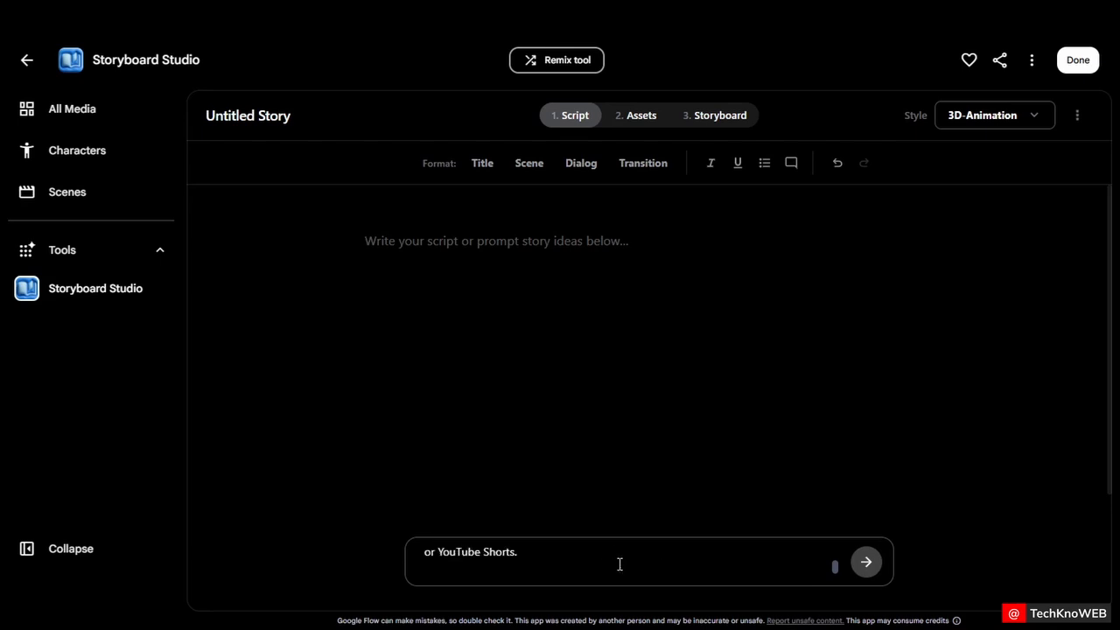
scroll(619, 564, "up", 4)
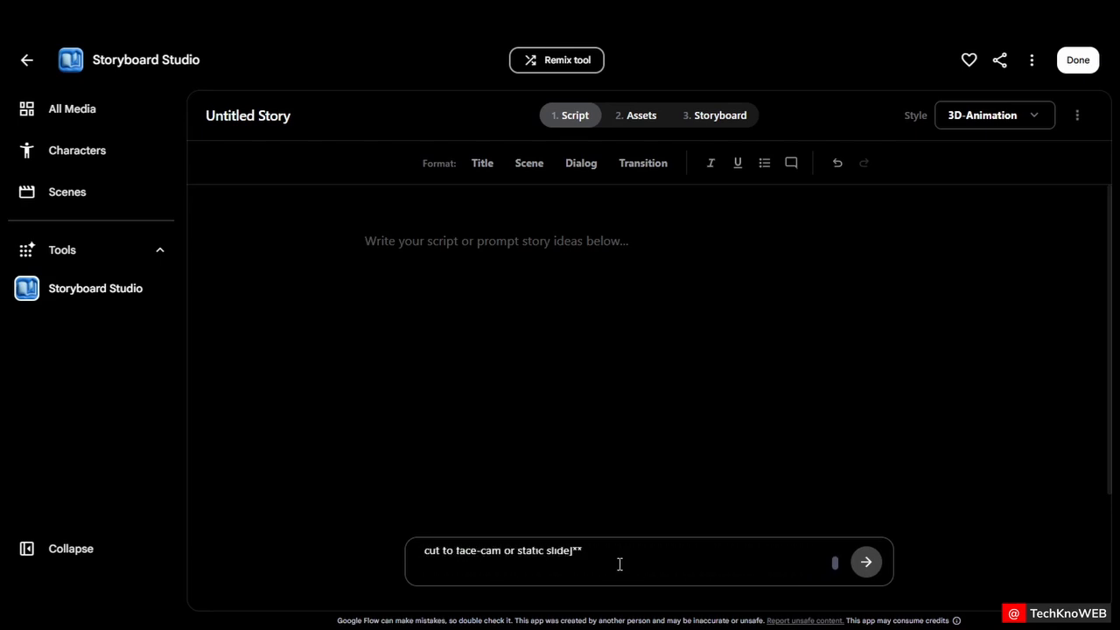
left_click(866, 562)
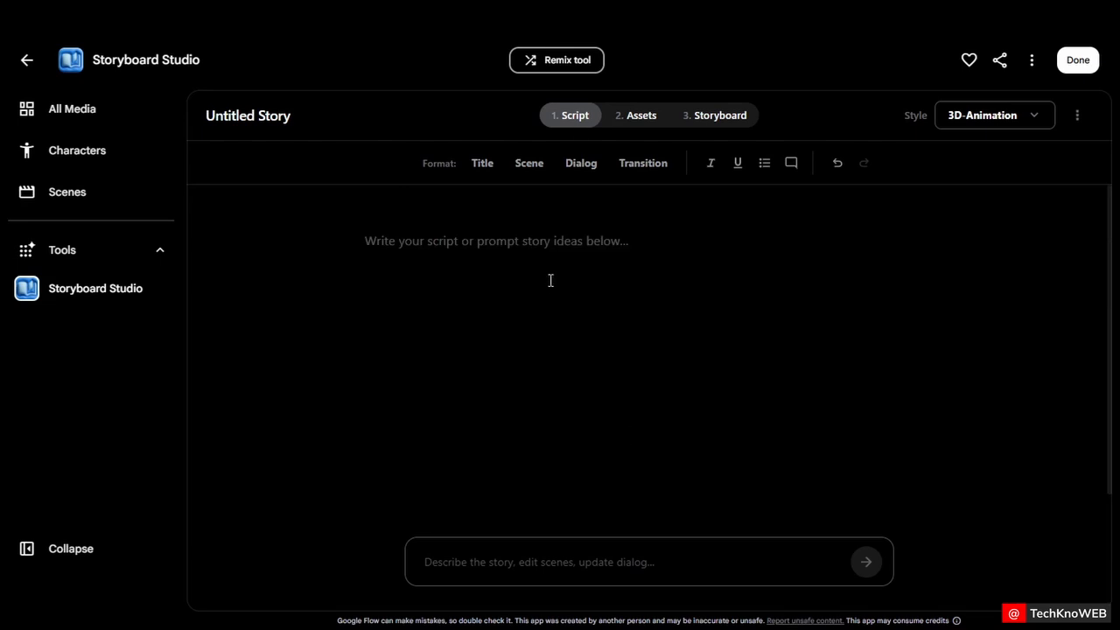
Open the Assets step of the story to view its characters, locations and props
key("ctrl+z")
key("ctrl+shift+z")
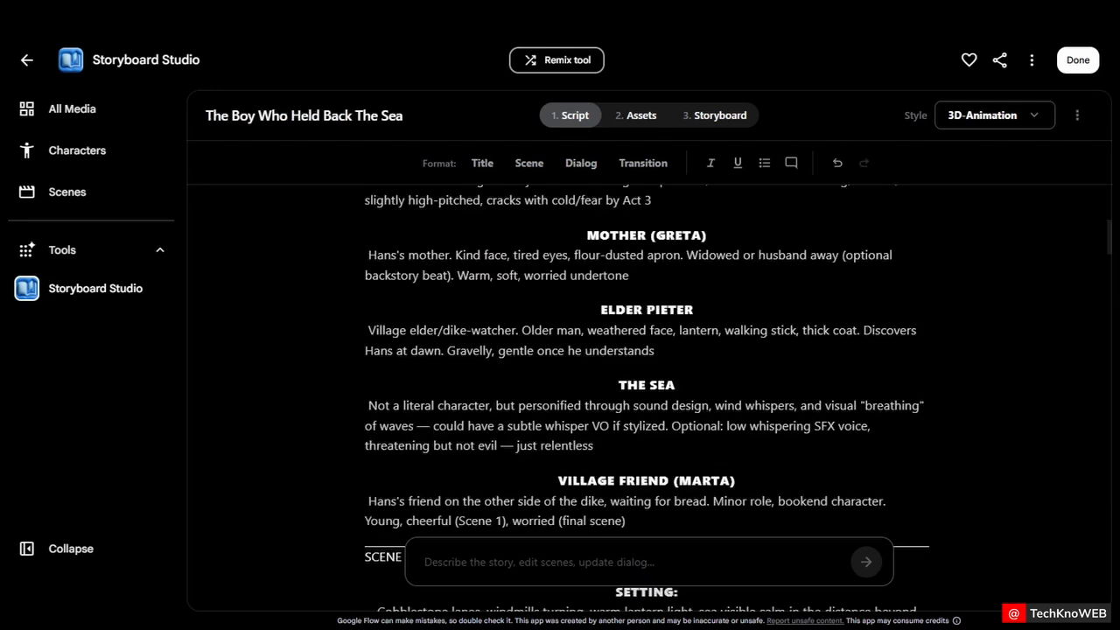
scroll(855, 380, "down", 5)
scroll(859, 381, "down", 5)
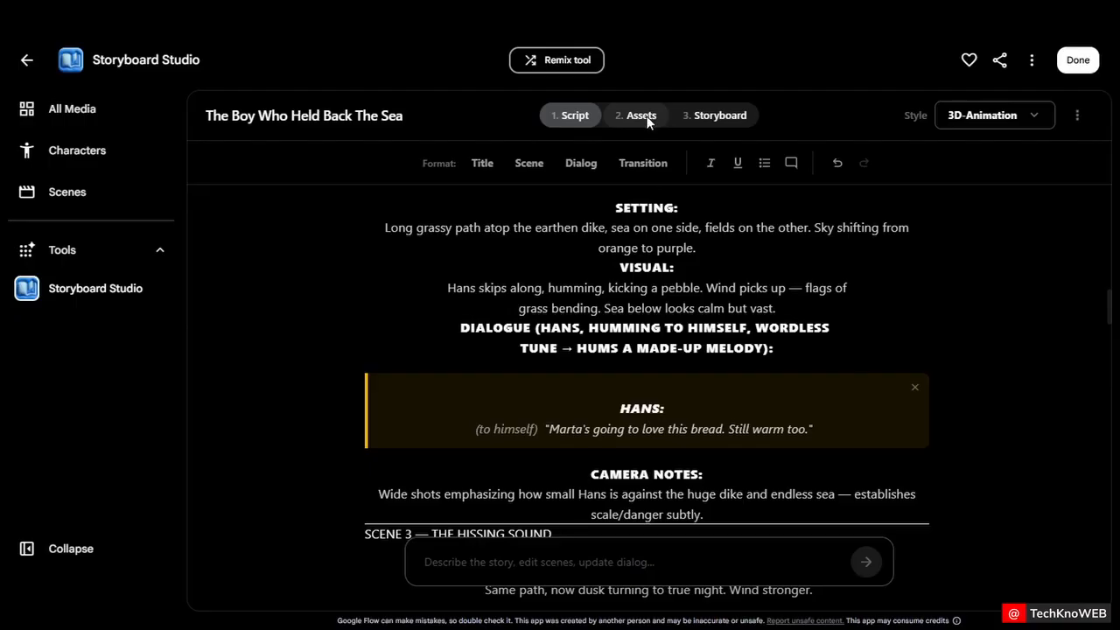
left_click(649, 122)
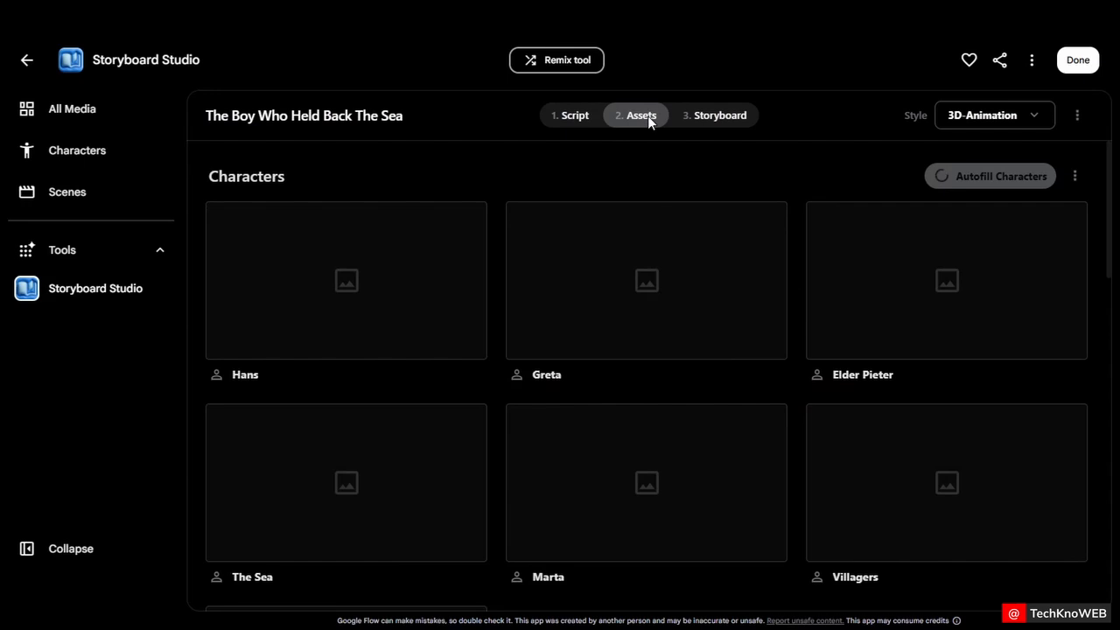
scroll(860, 307, "down", 15)
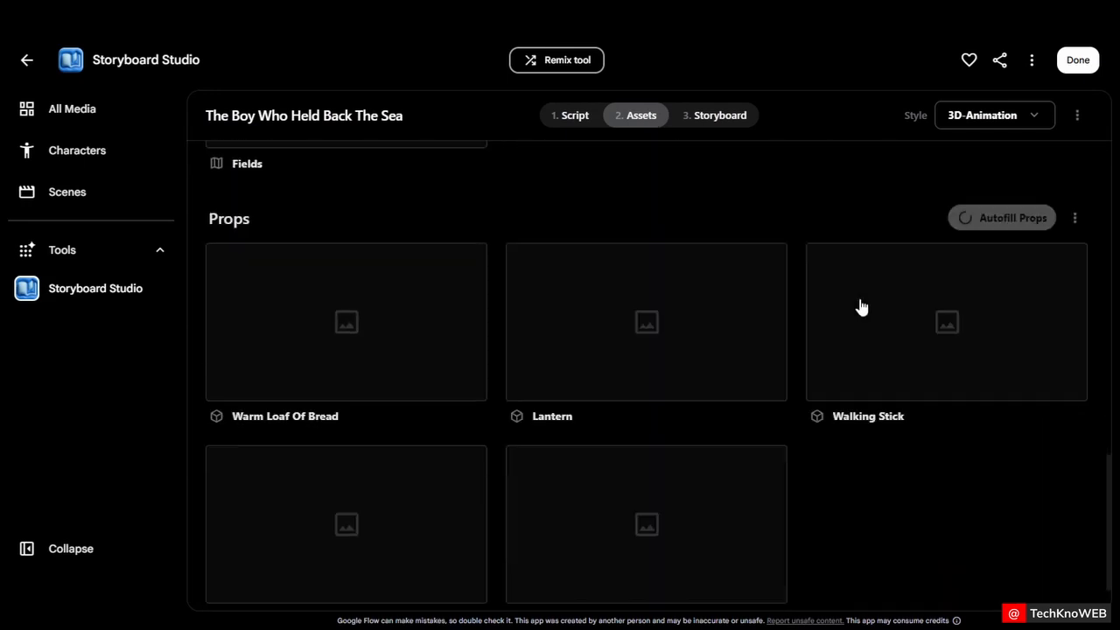
scroll(860, 306, "up", 15)
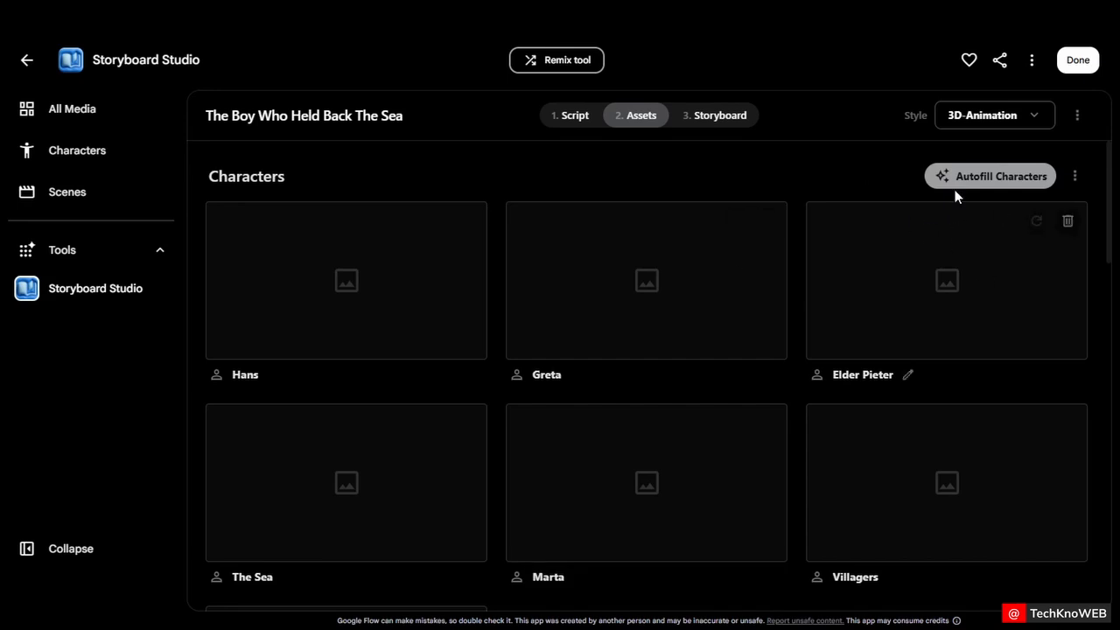
Autofill images for all the characters
left_click(990, 176)
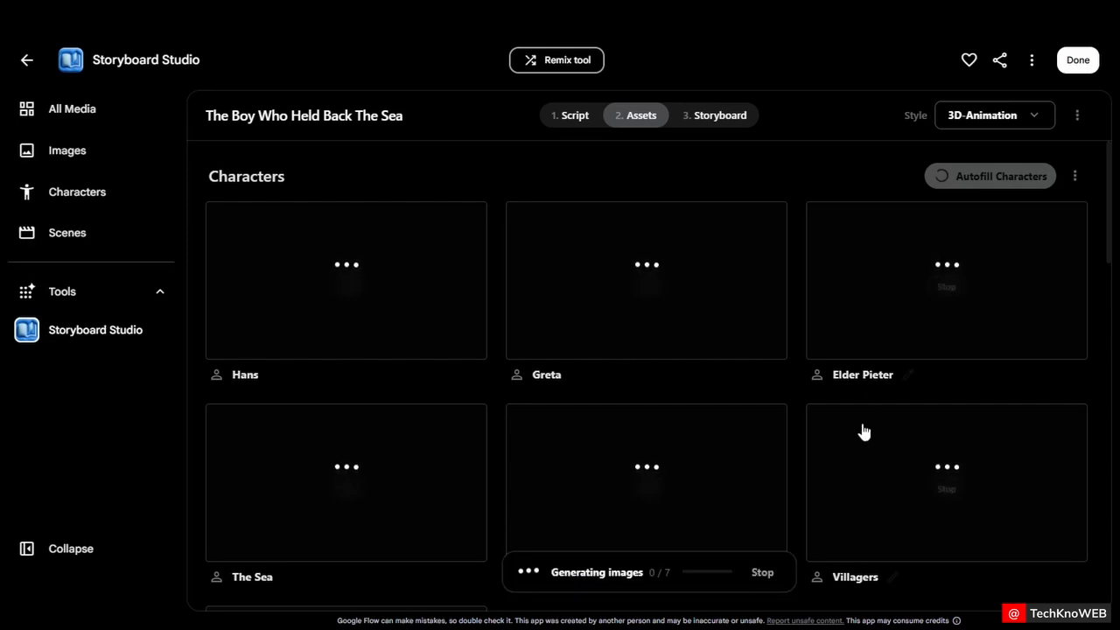
scroll(1101, 462, "down", 3)
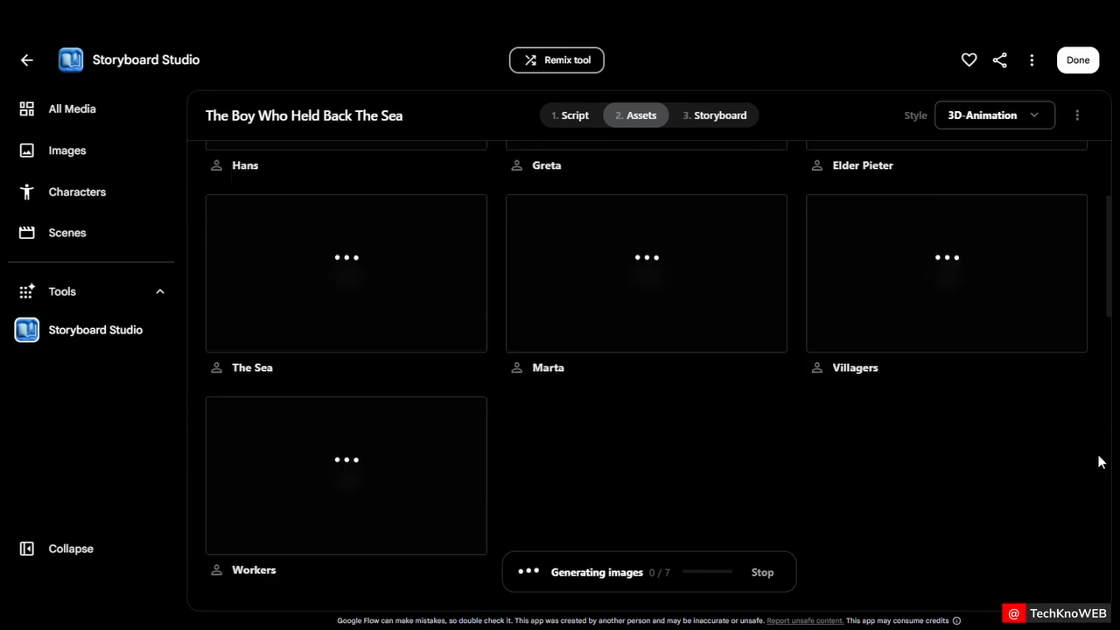
scroll(1101, 462, "up", 3)
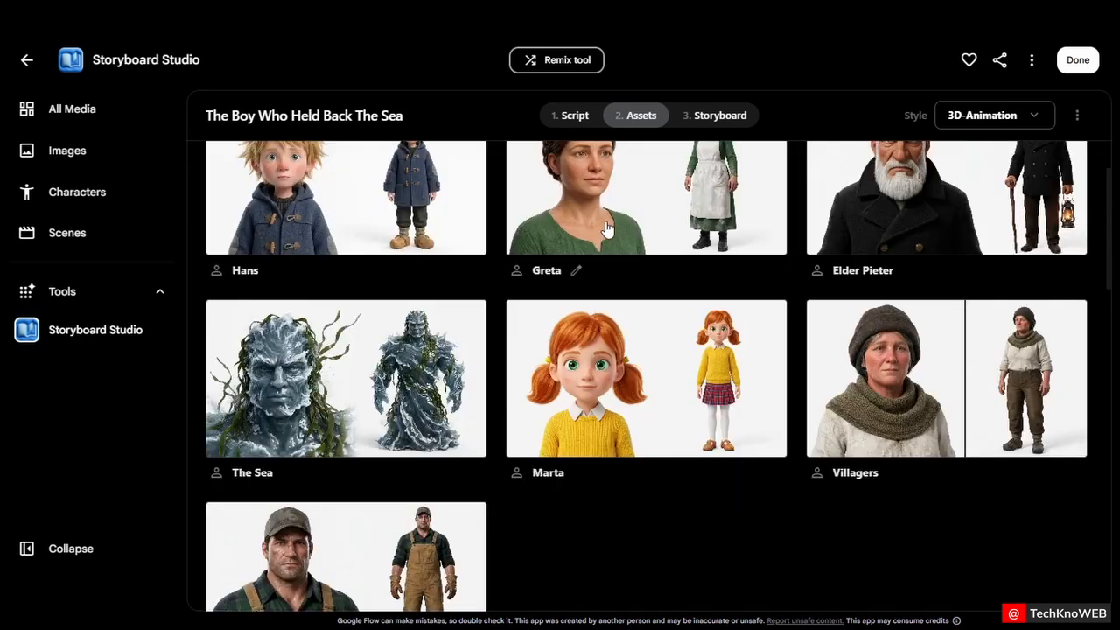
scroll(606, 228, "up", 2)
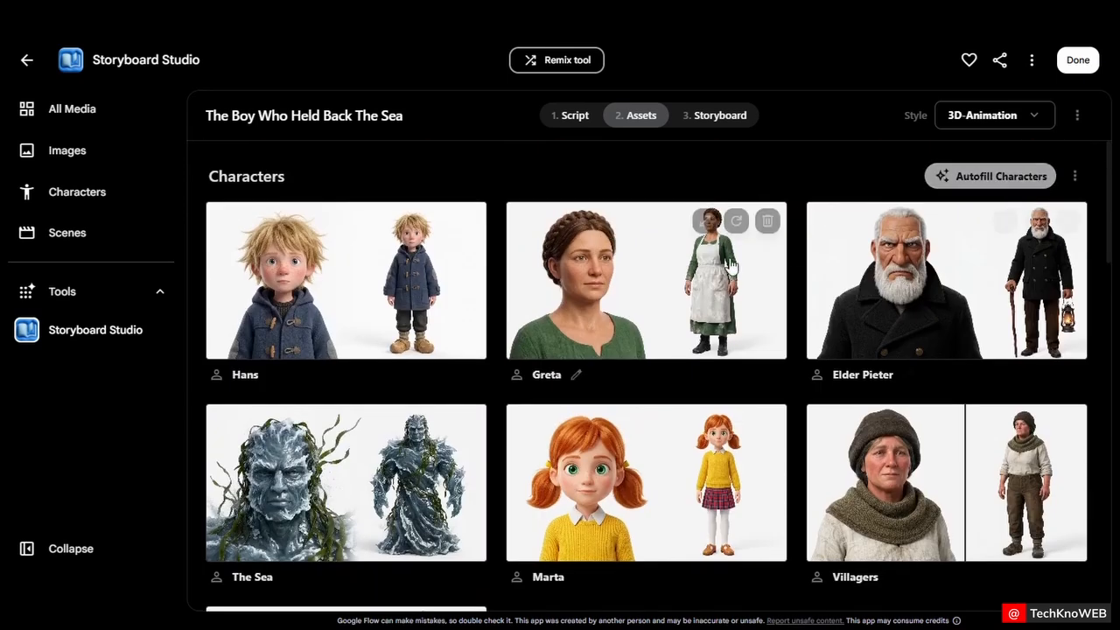
Autofill images for the locations and for the props
scroll(545, 380, "down", 7)
left_click(974, 208)
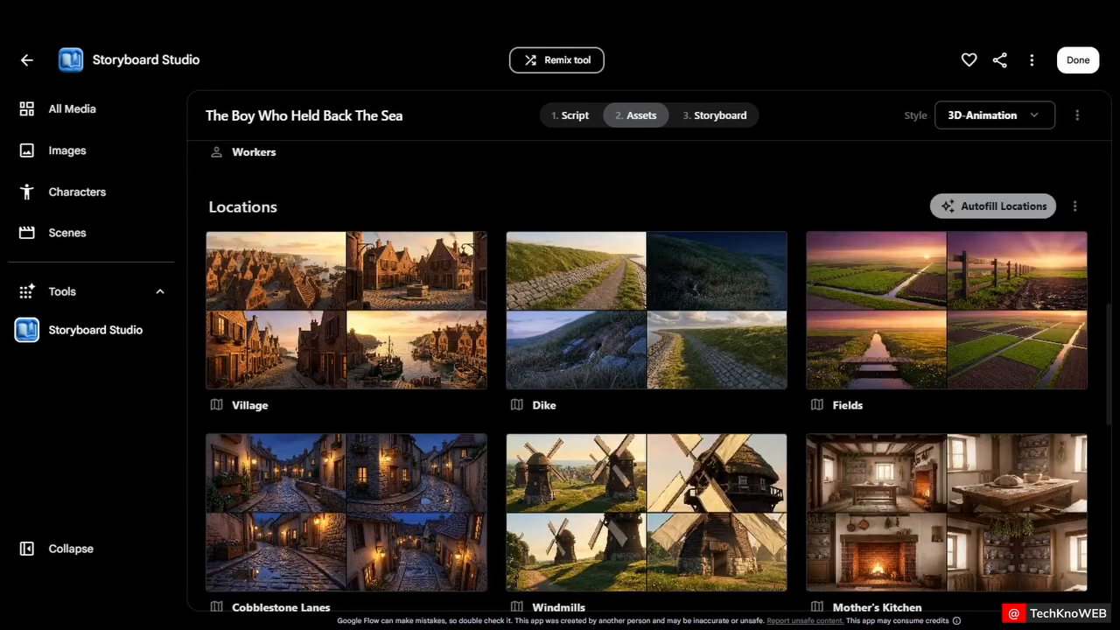
scroll(416, 283, "down", 5)
left_click(1002, 247)
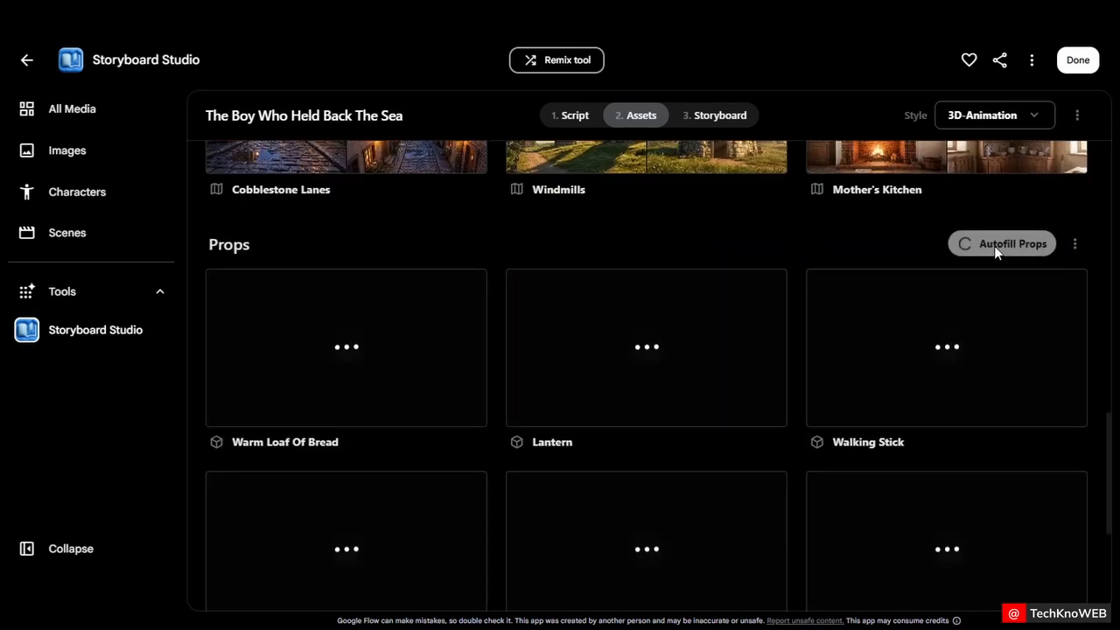
Scroll through the props as their images generate, then open the Storyboard step
scroll(1006, 271, "down", 3)
scroll(1008, 285, "up", 2)
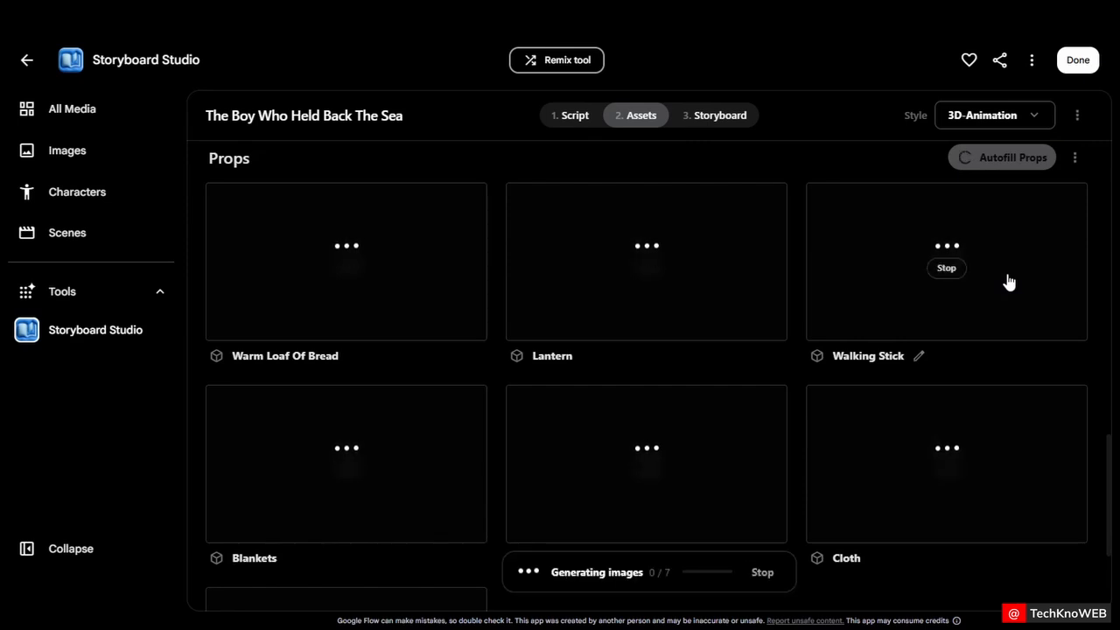
scroll(1009, 281, "up", 10)
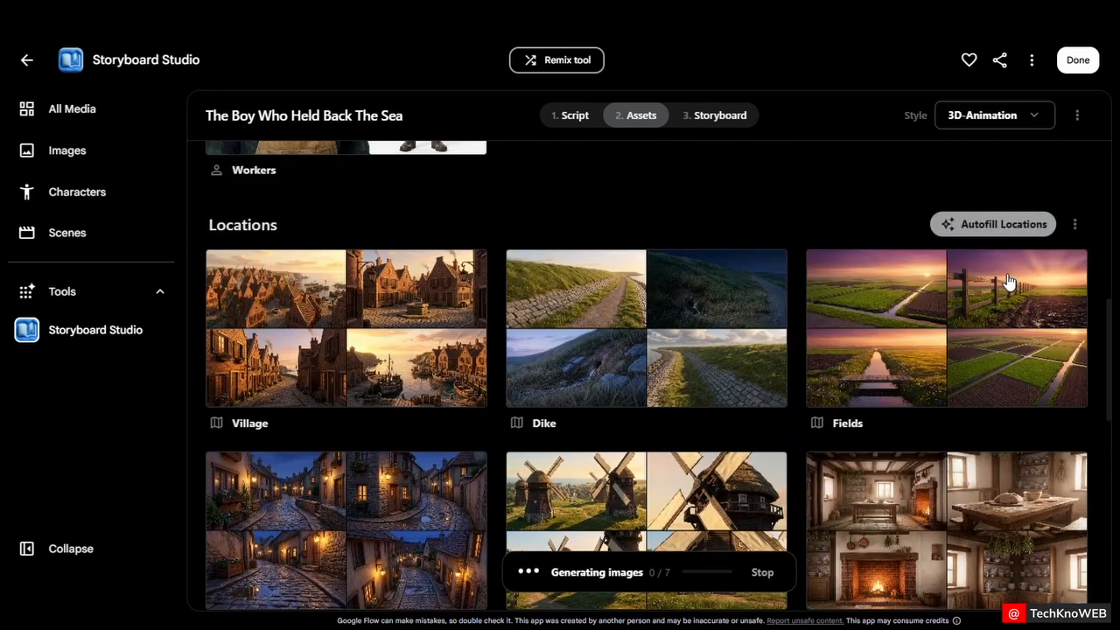
scroll(1009, 280, "up", 2)
scroll(1008, 282, "down", 12)
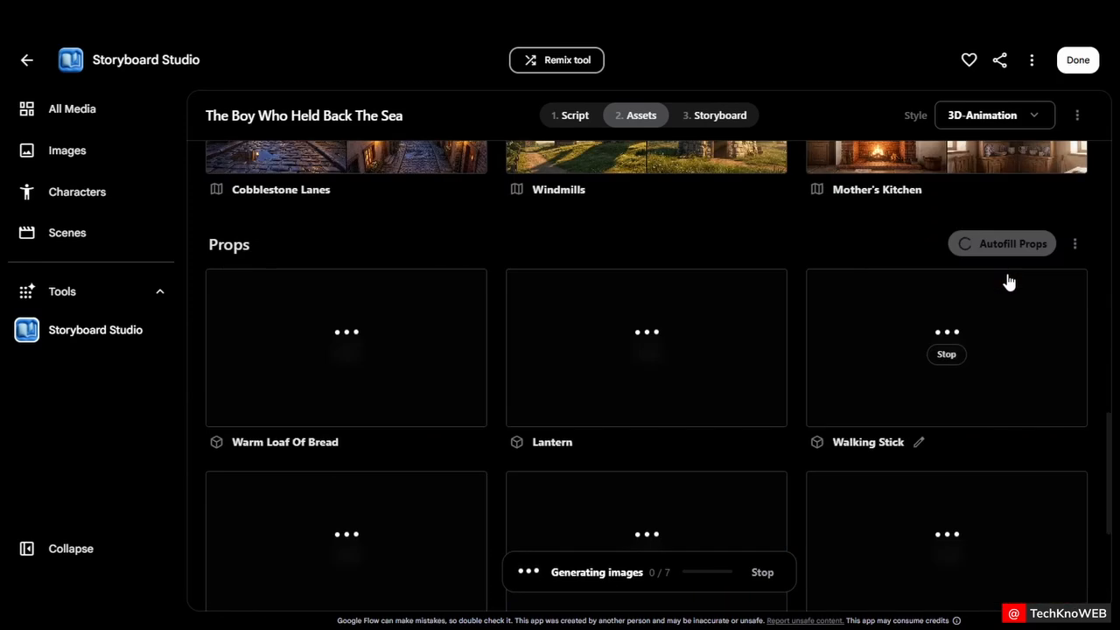
scroll(1009, 281, "up", 3)
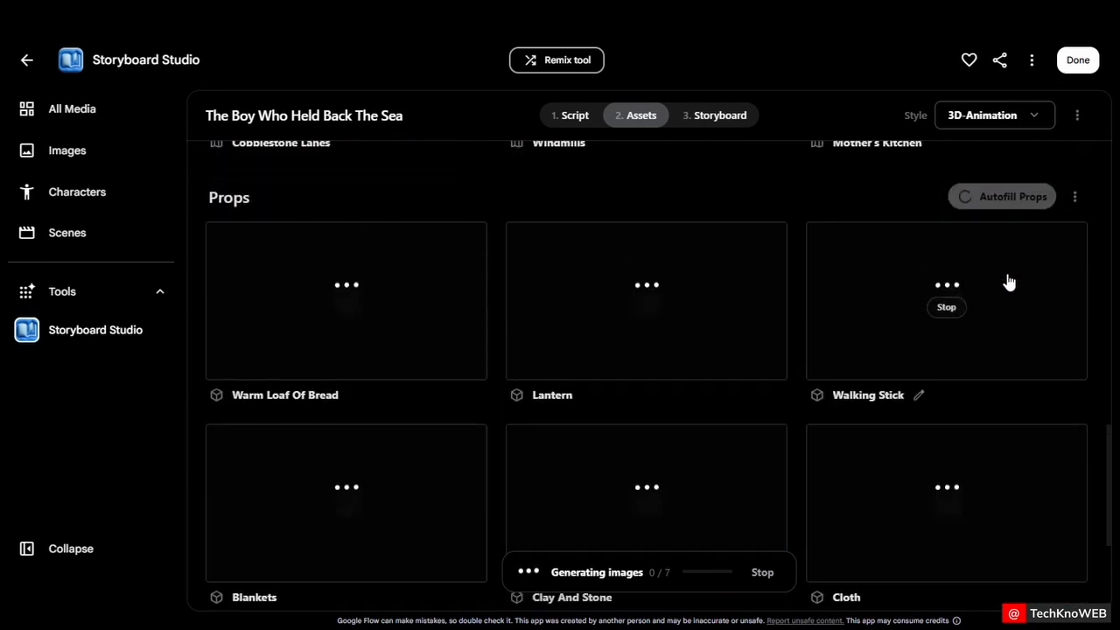
scroll(1007, 283, "down", 1)
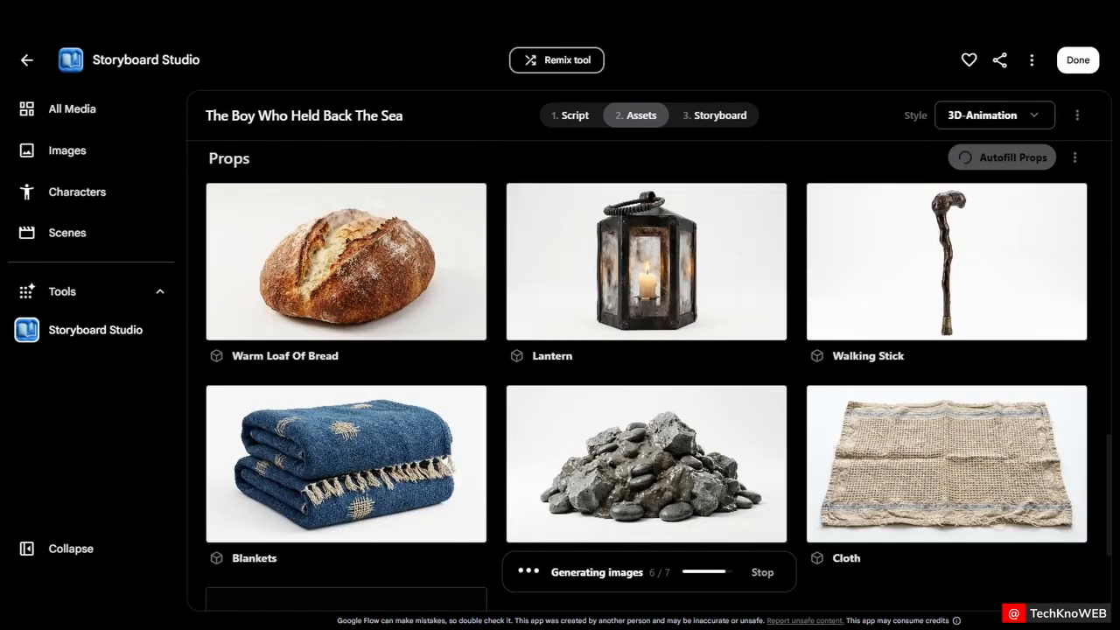
scroll(1094, 308, "down", 2)
scroll(1094, 308, "up", 8)
scroll(1093, 313, "down", 8)
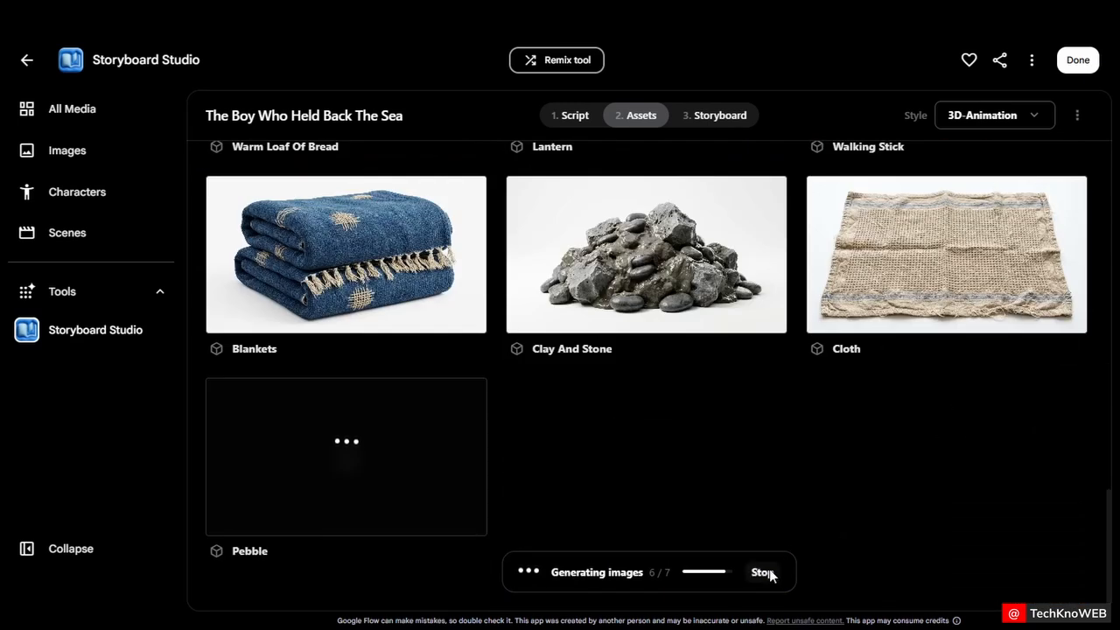
left_click(723, 118)
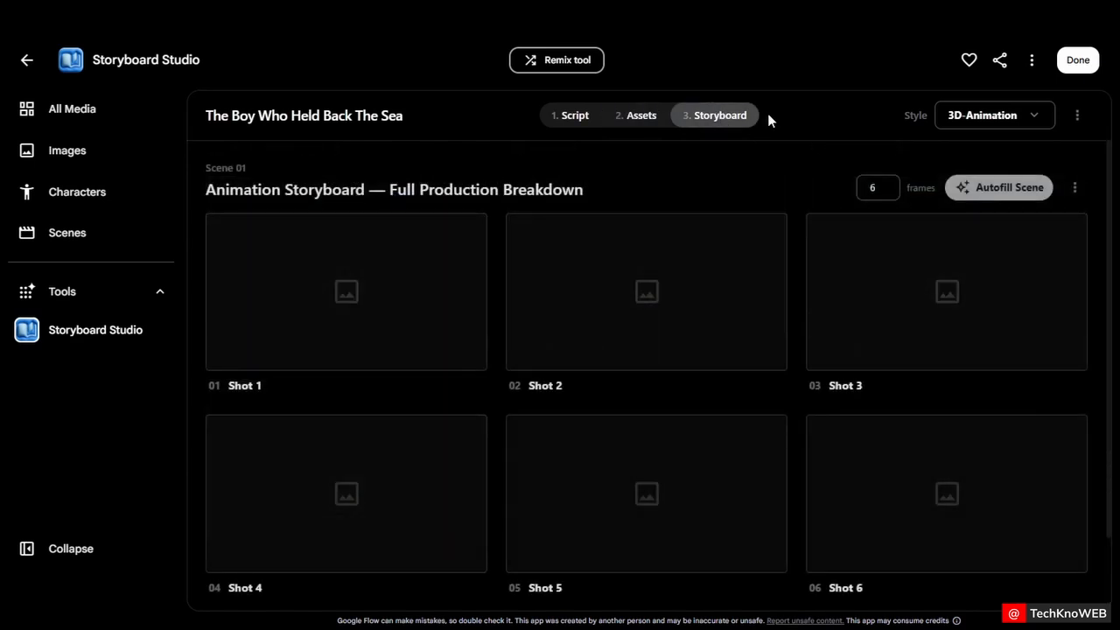
Autofill the scene's six storyboard frames
scroll(603, 362, "down", 1)
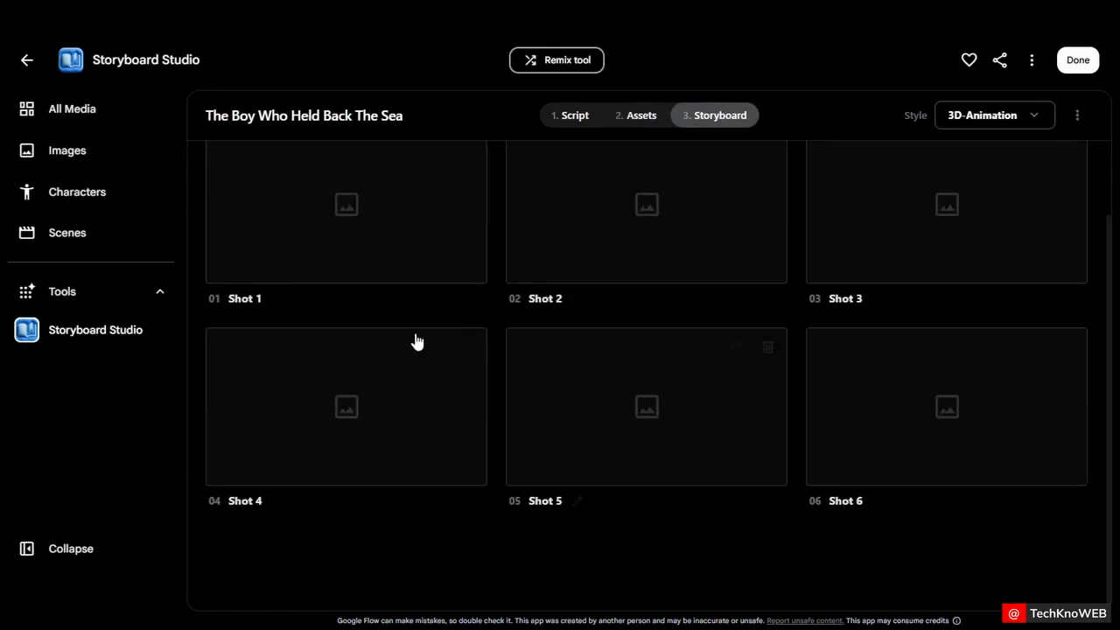
scroll(417, 342, "up", 1)
left_click(969, 190)
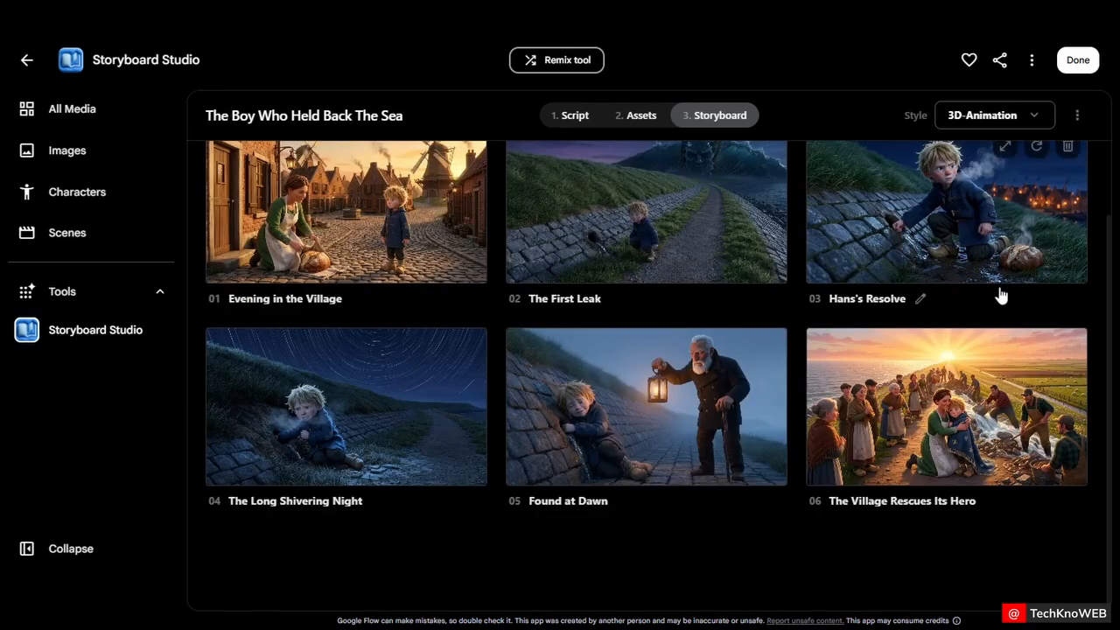
Create a new character from the Boy character sheet image in the project
scroll(997, 293, "up", 1)
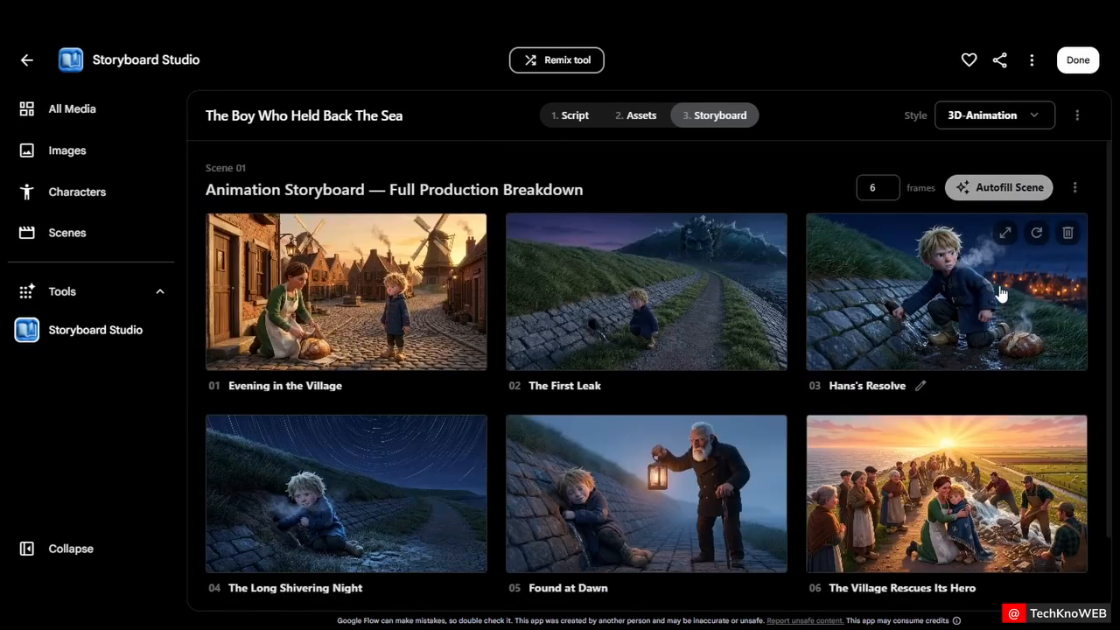
scroll(686, 488, "down", 1)
left_click(65, 192)
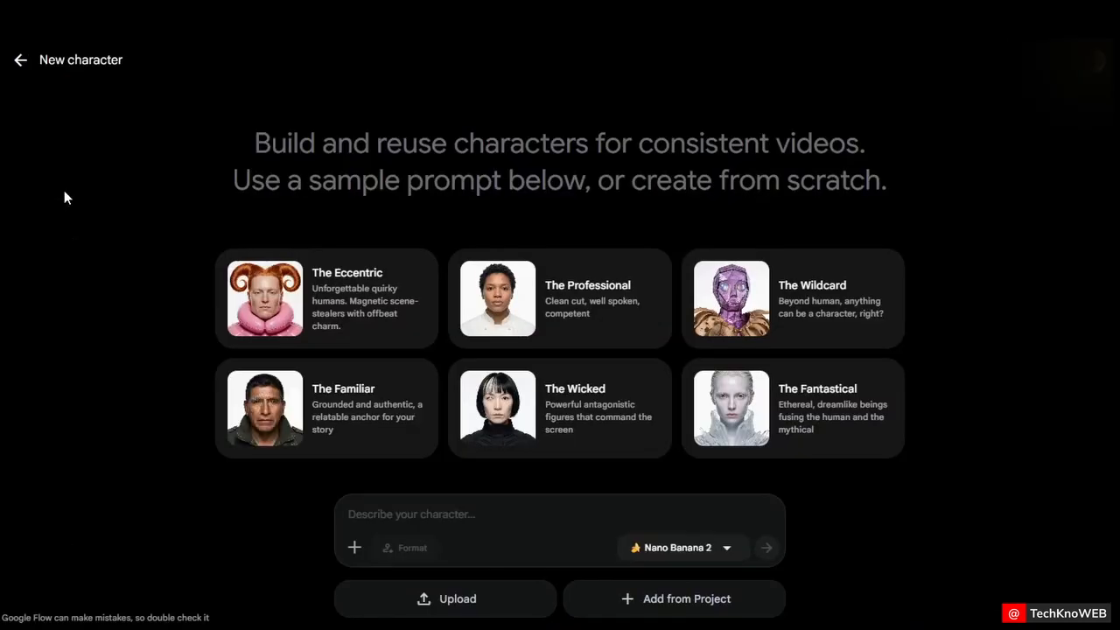
left_click(667, 604)
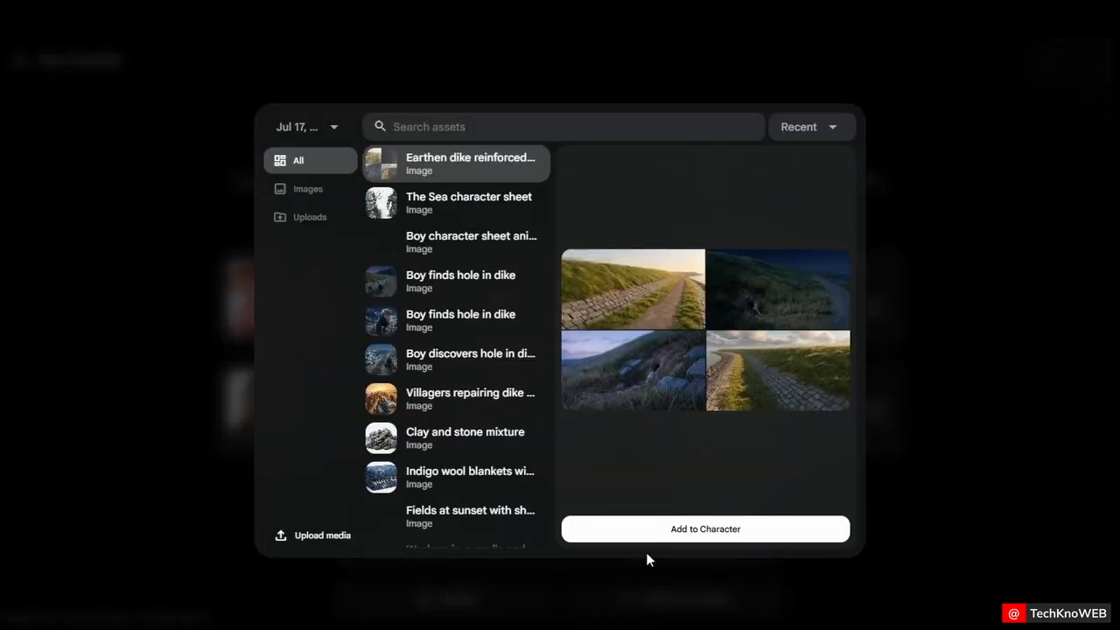
type("ch")
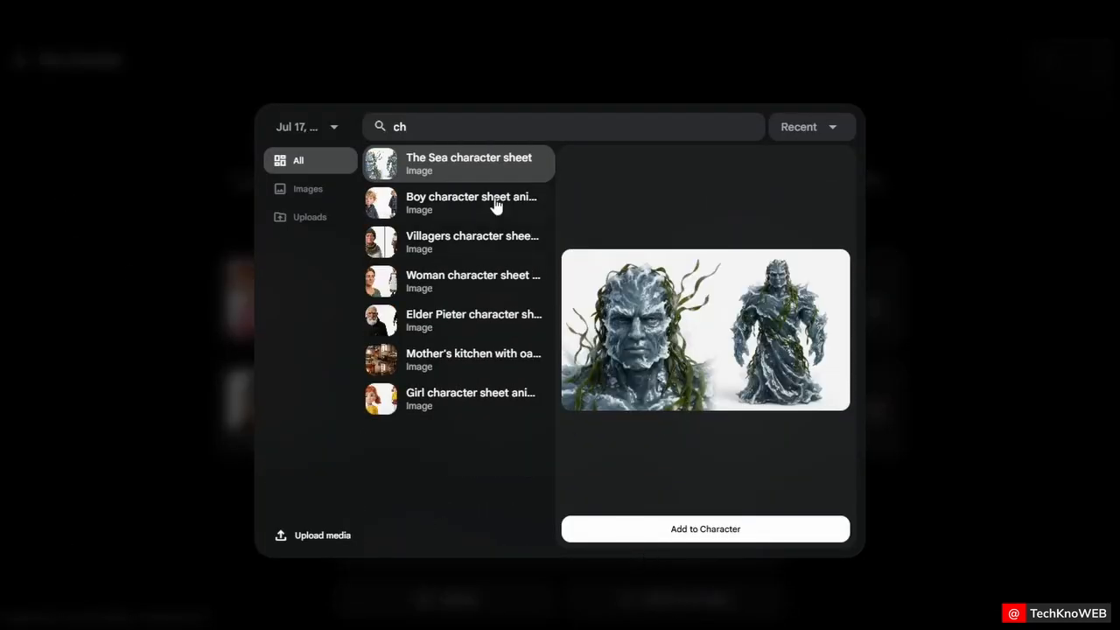
left_click(464, 406)
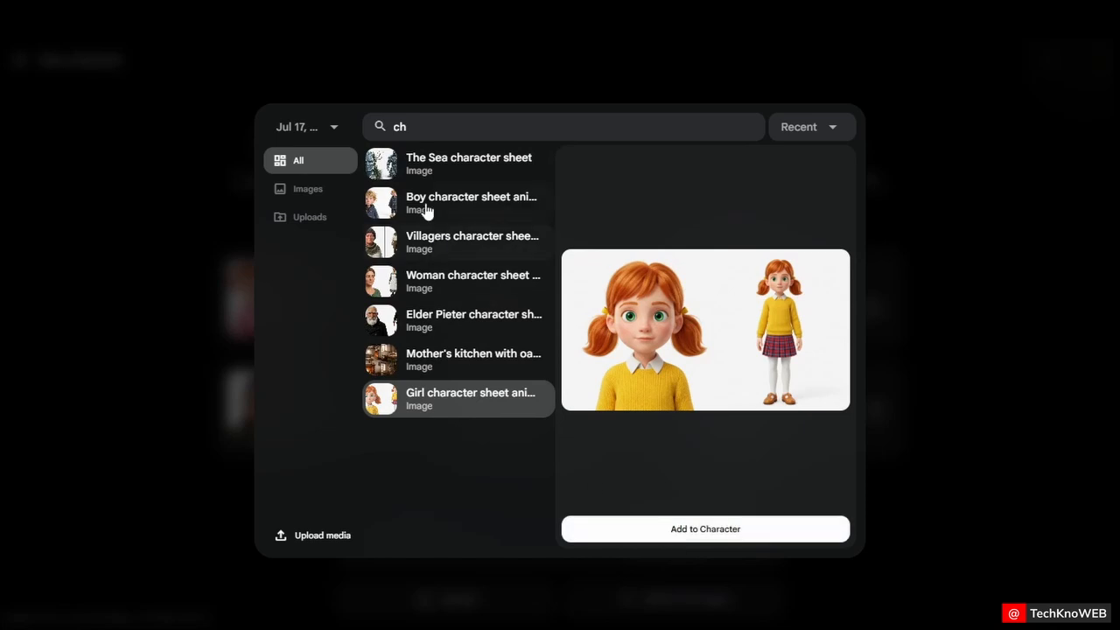
left_click(425, 210)
left_click(715, 530)
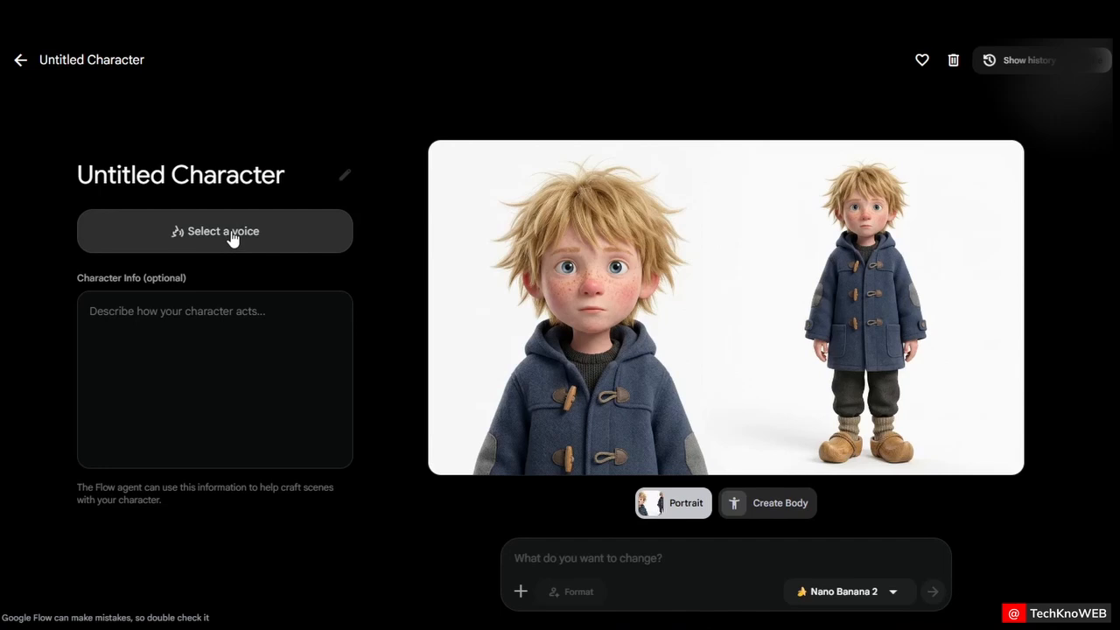
Assign the Fenrir voice to the new character and name it Huns
left_click(231, 233)
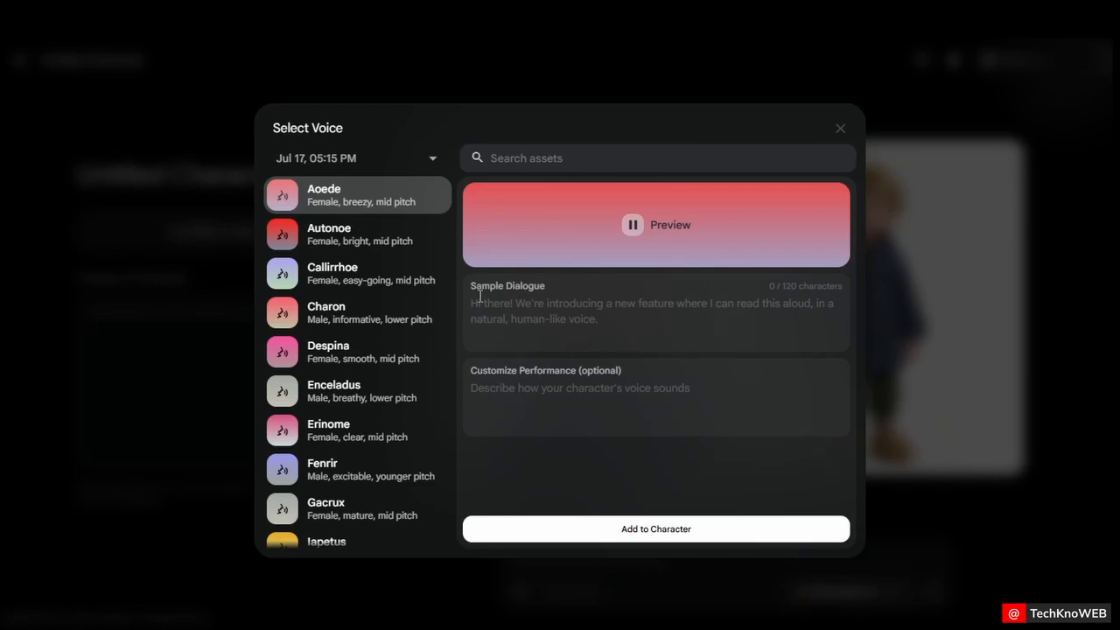
left_click(287, 323)
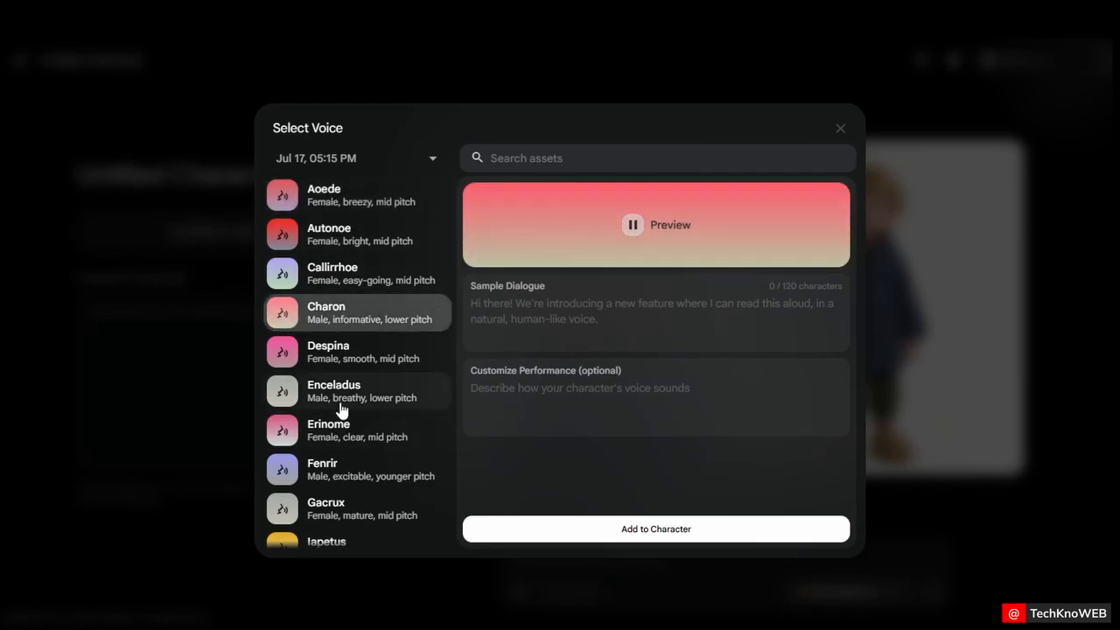
left_click(344, 466)
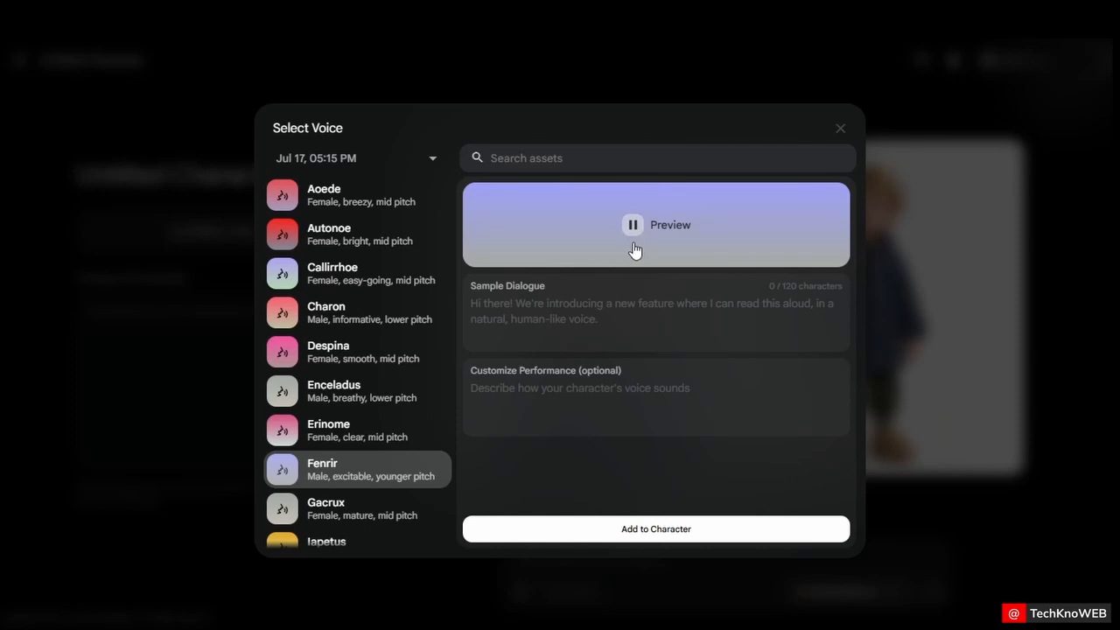
left_click(698, 535)
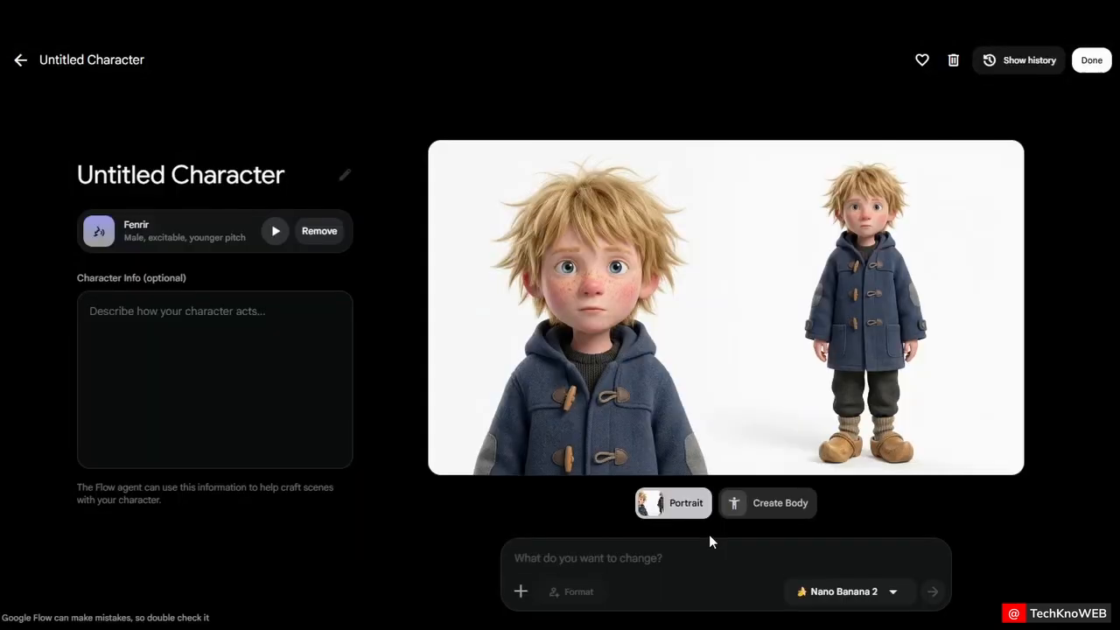
left_click(179, 175)
type("Huns")
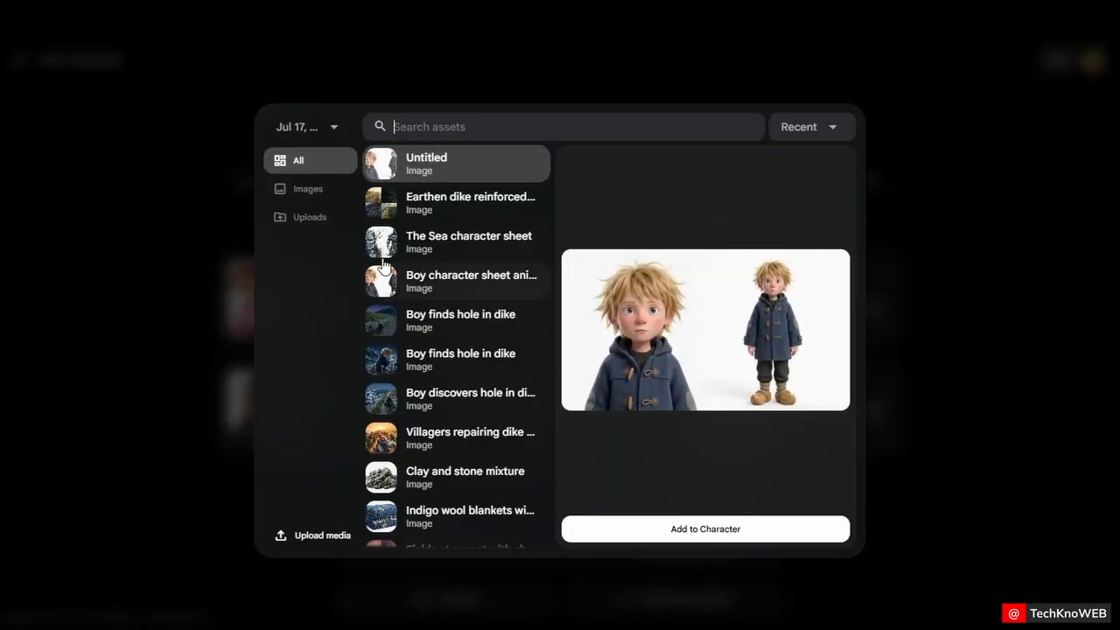
Create a character from the Sea character sheet and choose a voice for it
type("cha")
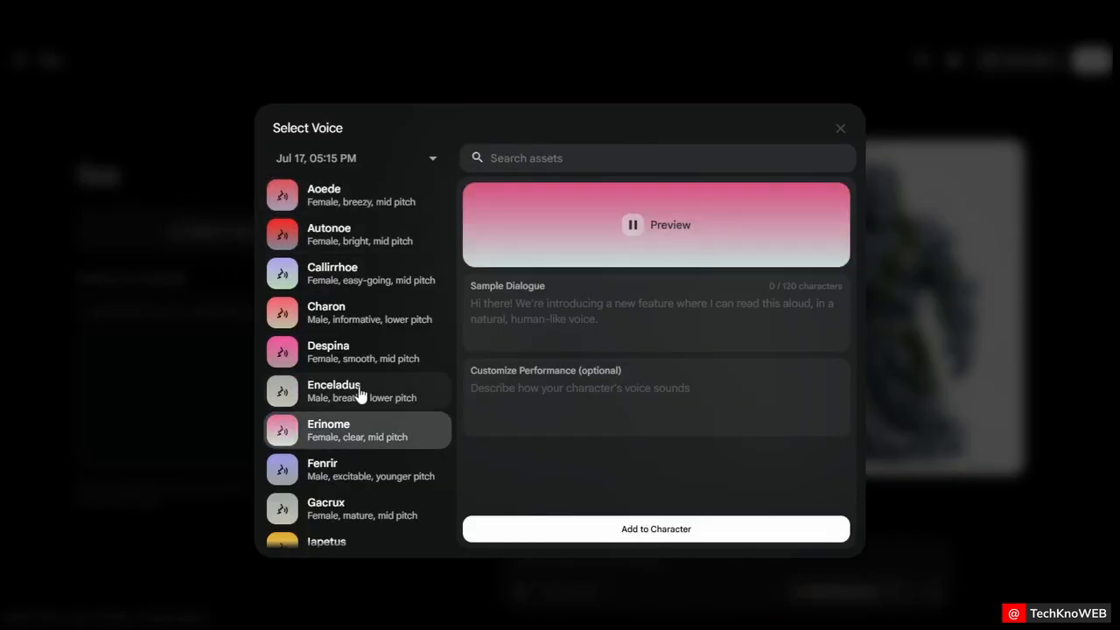
scroll(391, 382, "down", 3)
scroll(405, 395, "down", 4)
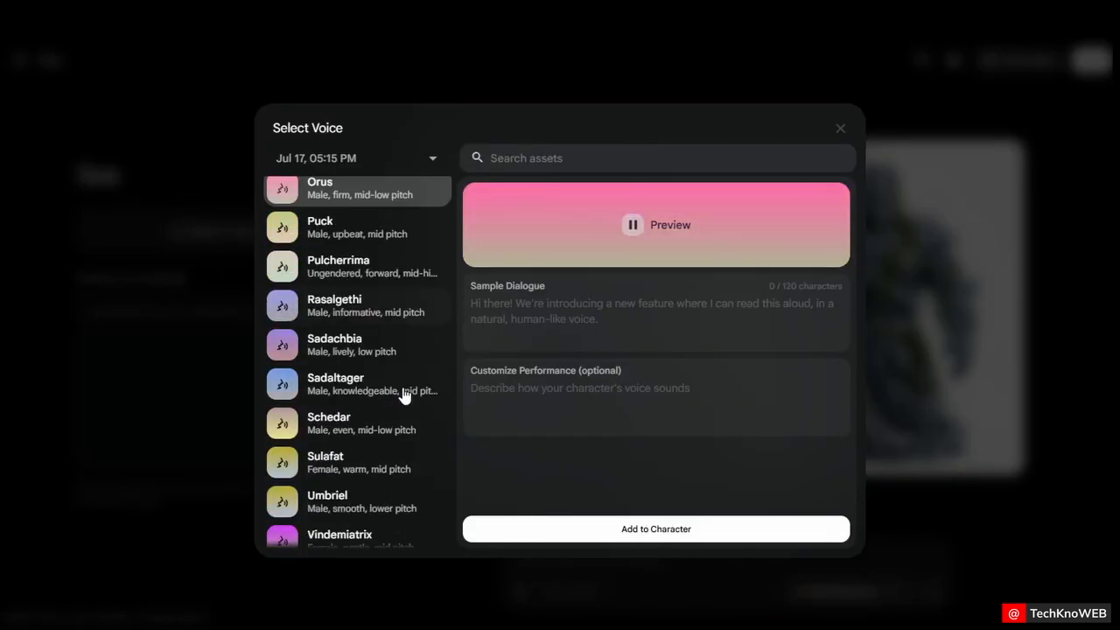
scroll(404, 395, "down", 5)
scroll(394, 346, "down", 1)
left_click(379, 357)
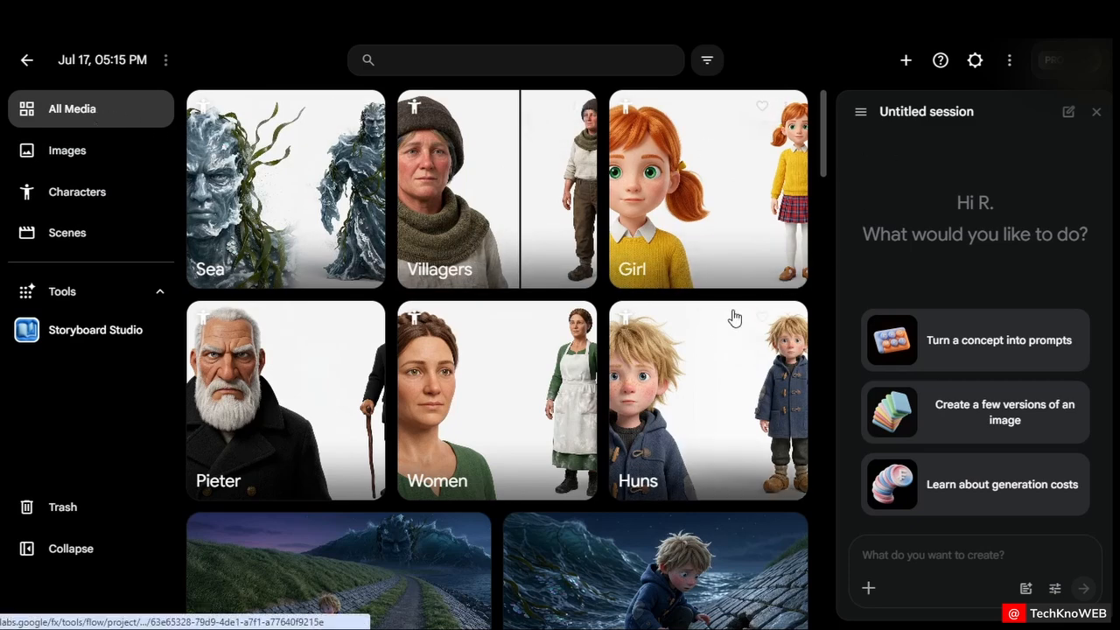
Add the image of the woman wrapping bread for her son to the prompt
scroll(630, 321, "down", 15)
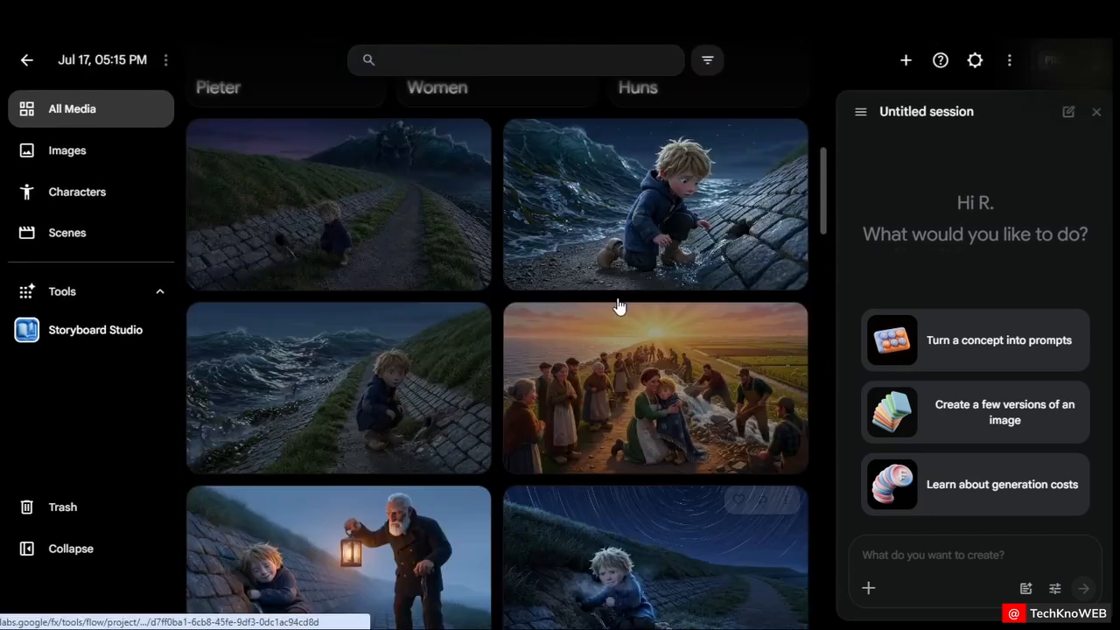
scroll(620, 307, "up", 5)
left_click(973, 555)
scroll(427, 520, "down", 9)
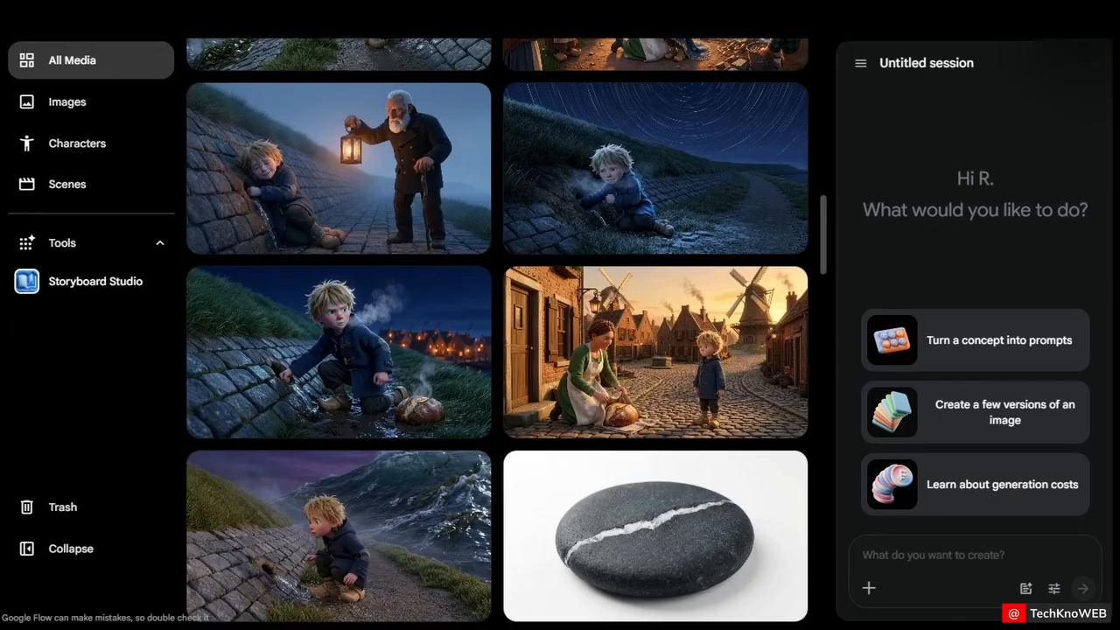
left_click(788, 291)
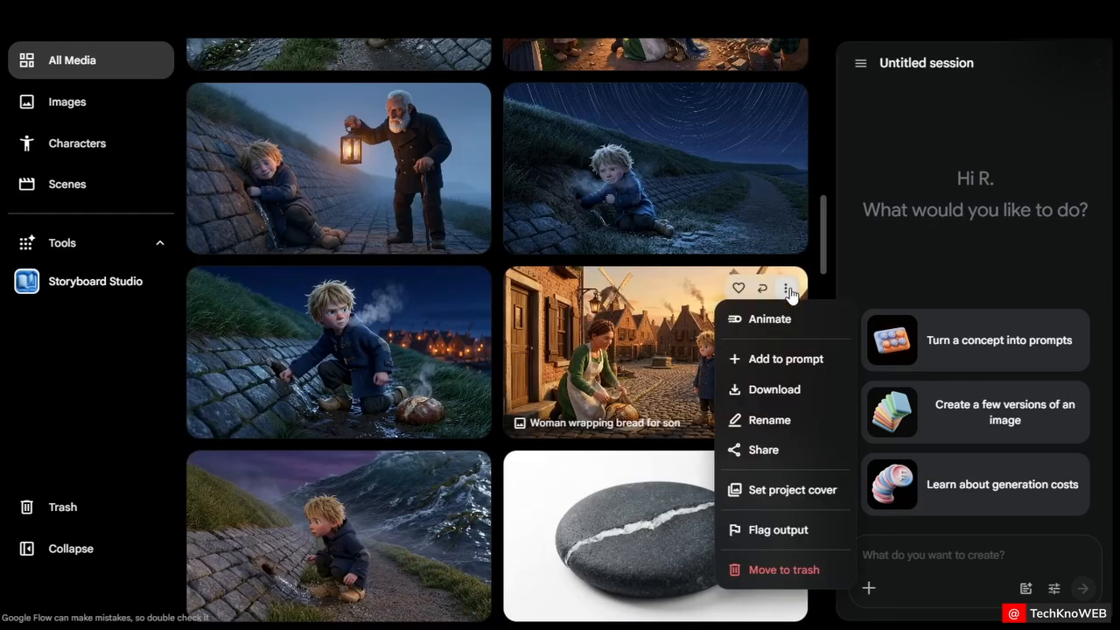
left_click(786, 360)
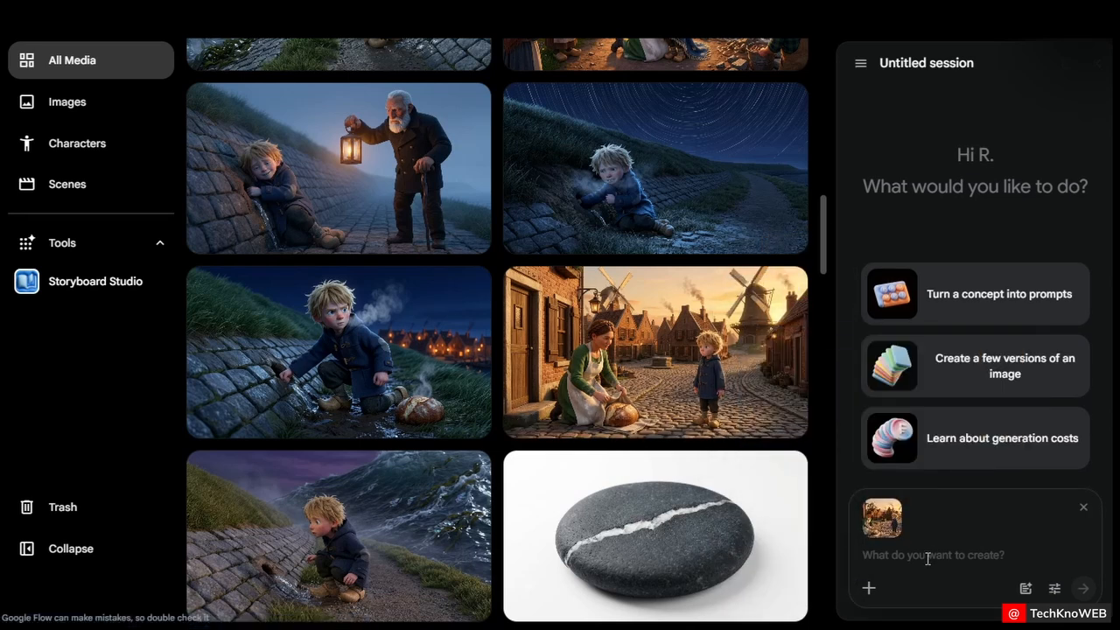
key("ctrl+v")
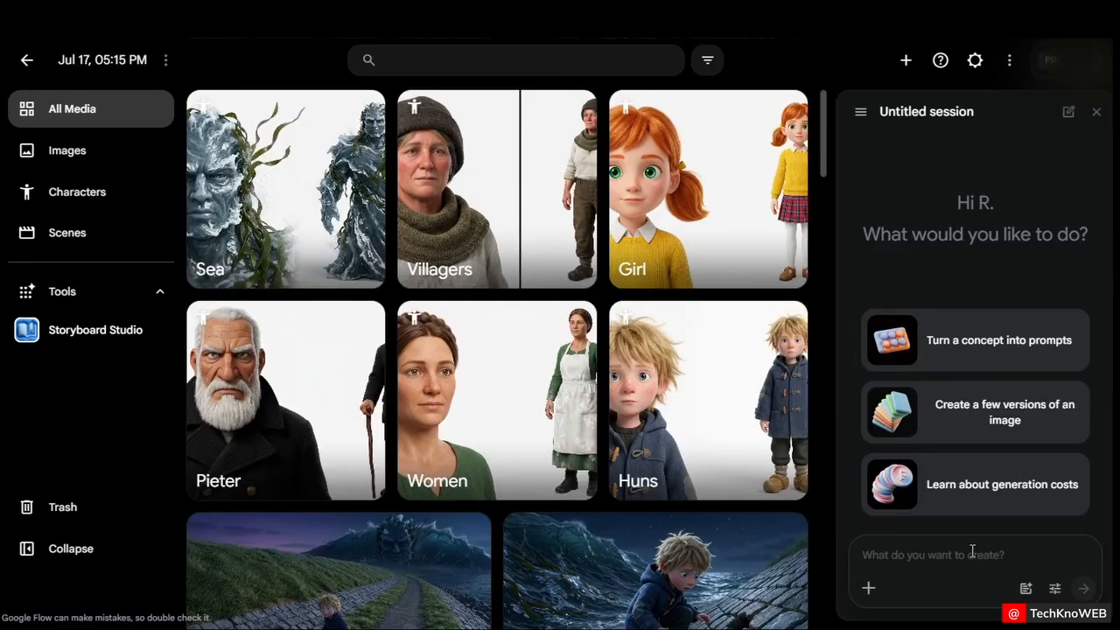
Open the story's script and select the Scene 1 dialogue between Greta and Hans
left_click(114, 340)
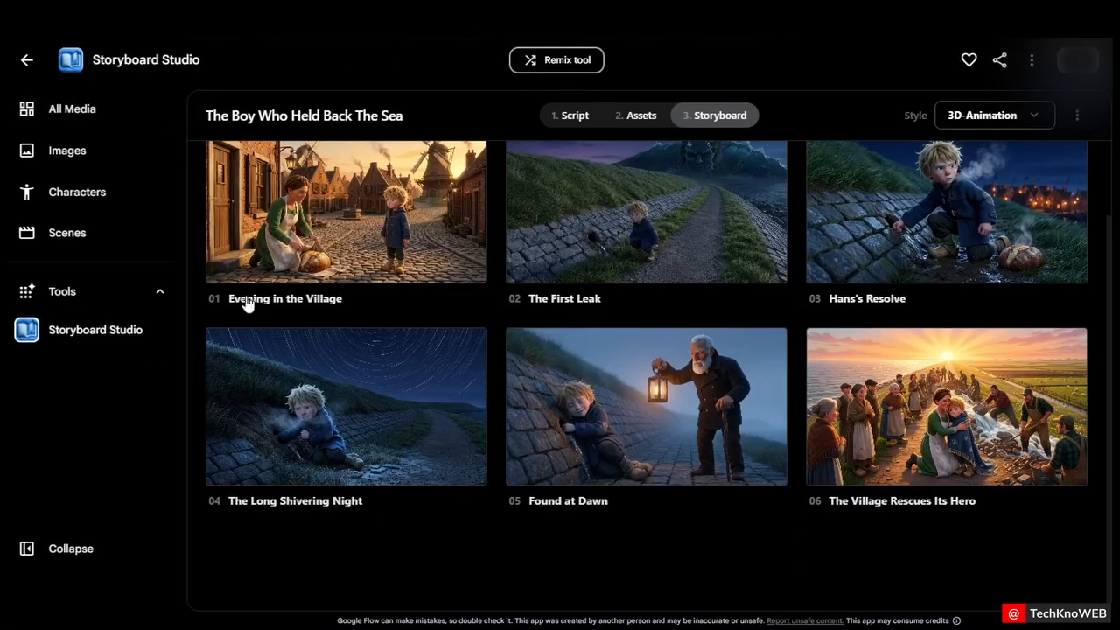
left_click(574, 115)
scroll(575, 285, "up", 5)
scroll(575, 286, "up", 9)
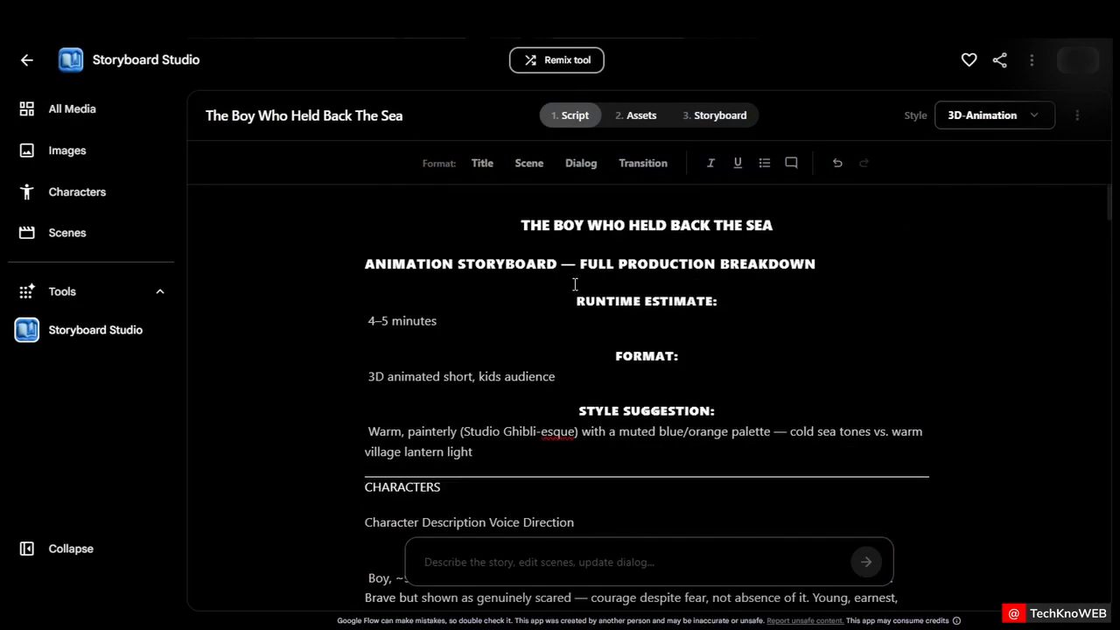
scroll(579, 279, "down", 11)
left_click_drag(614, 250, 847, 394)
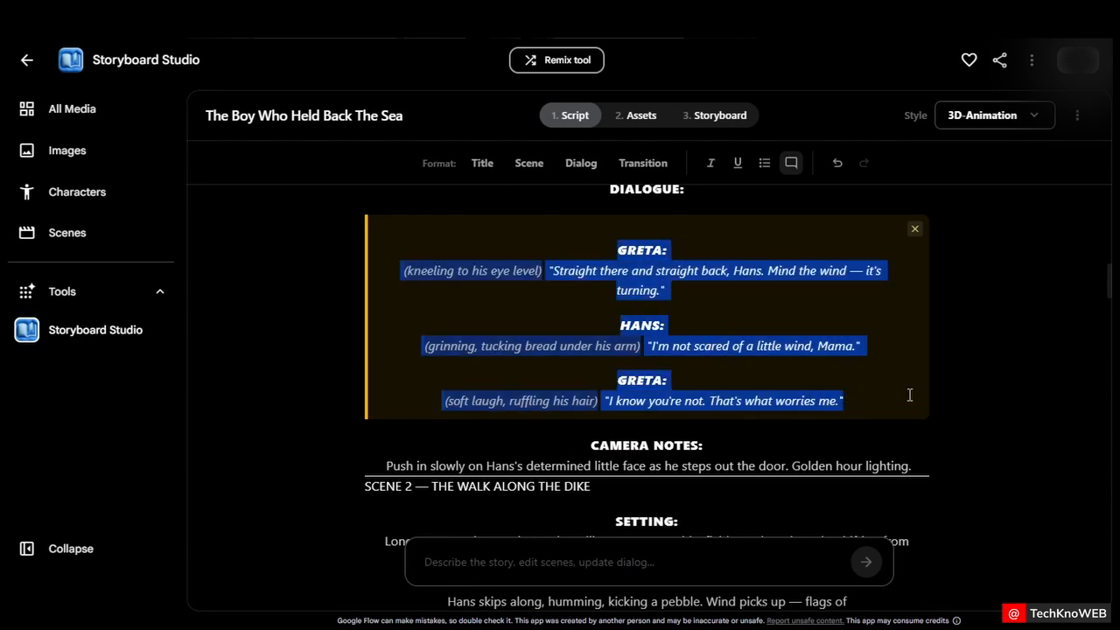
Tag the Huns character after HANS and the Women character after the second GRETA in the pasted dialogue prompt
left_click(83, 121)
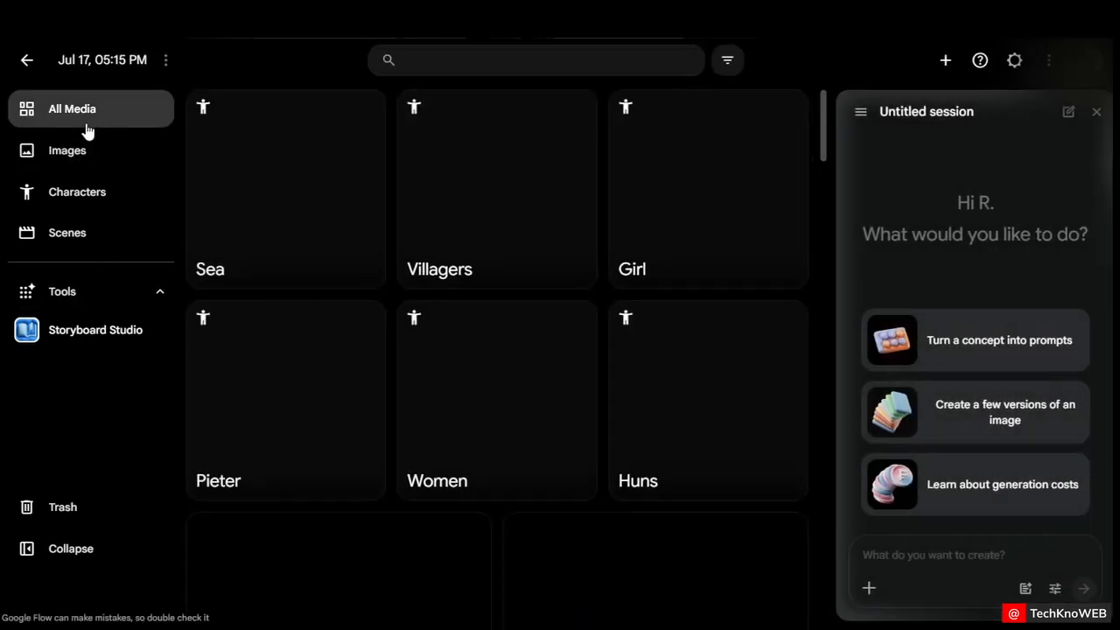
scroll(588, 414, "down", 3)
scroll(590, 418, "down", 5)
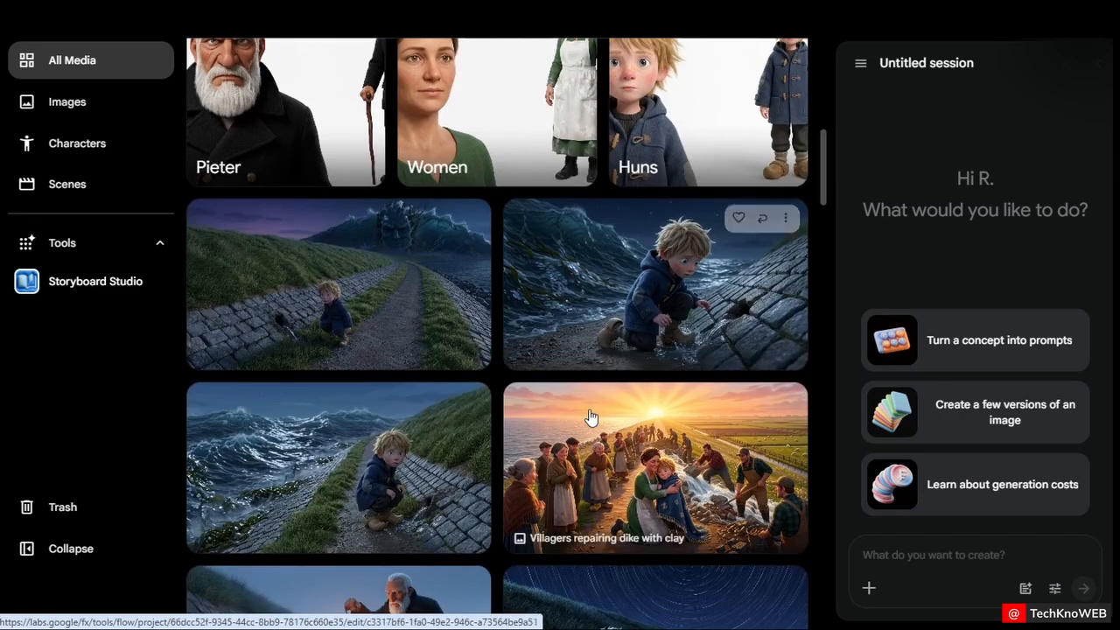
scroll(618, 349, "down", 3)
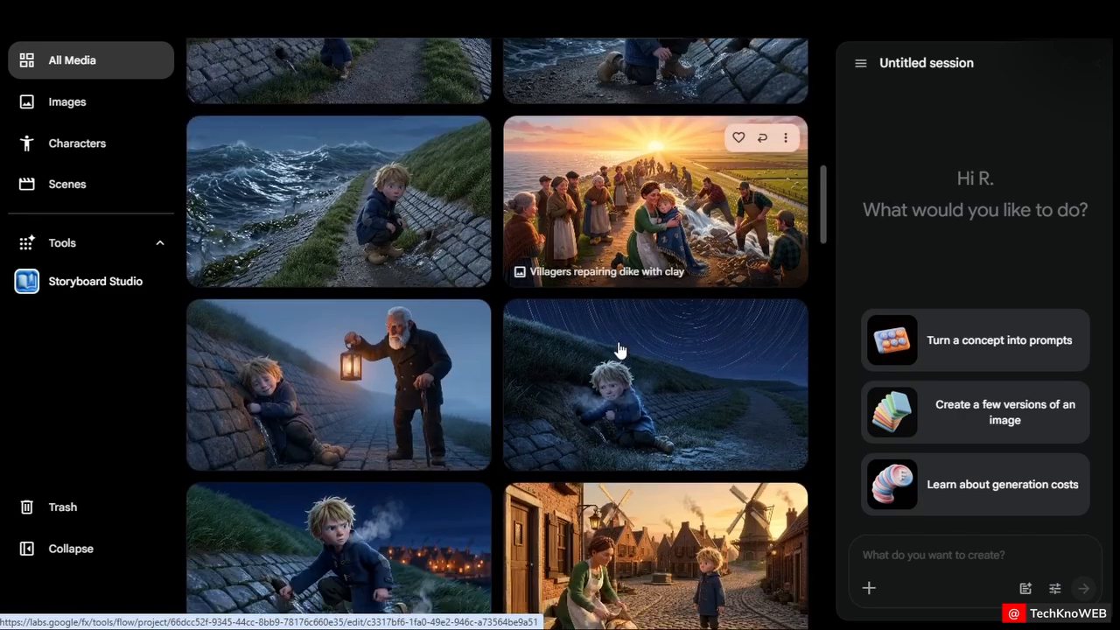
scroll(626, 430, "down", 5)
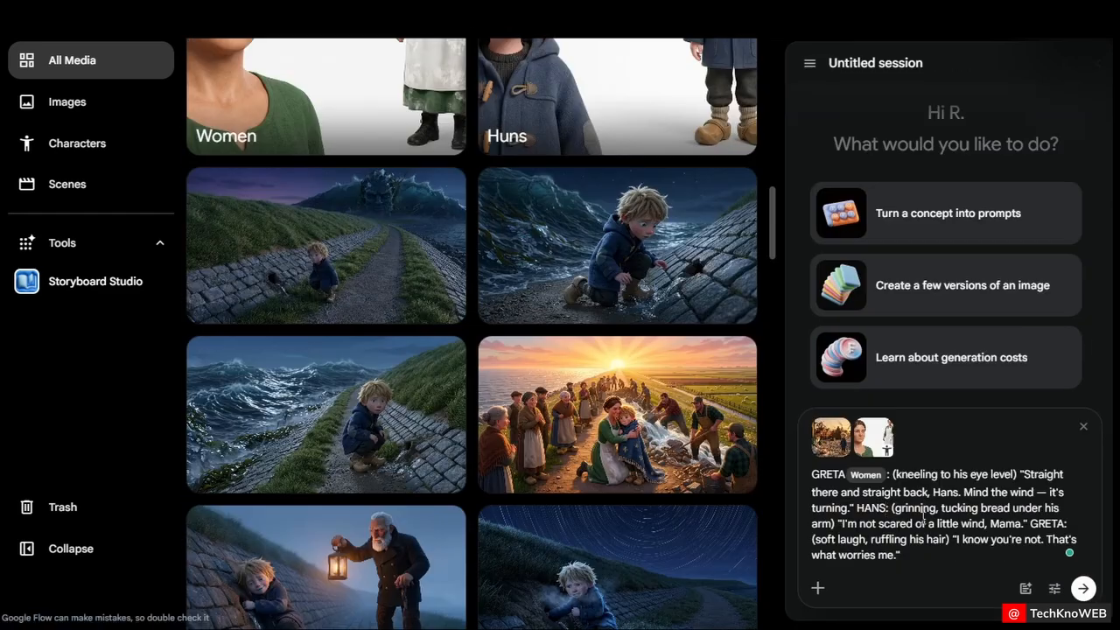
type("@")
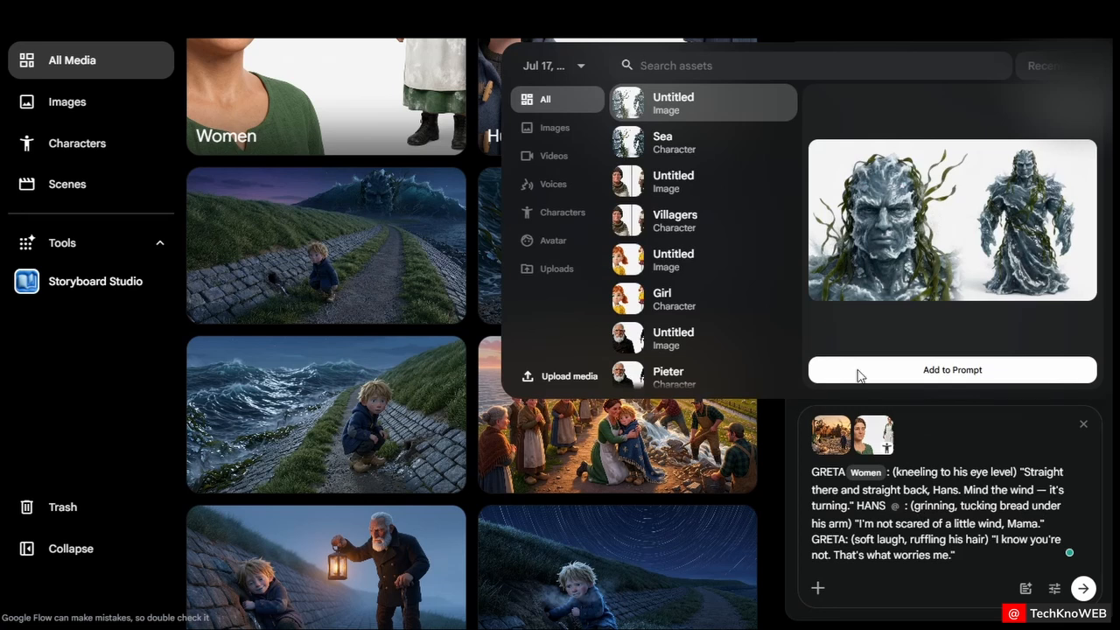
scroll(729, 267, "down", 2)
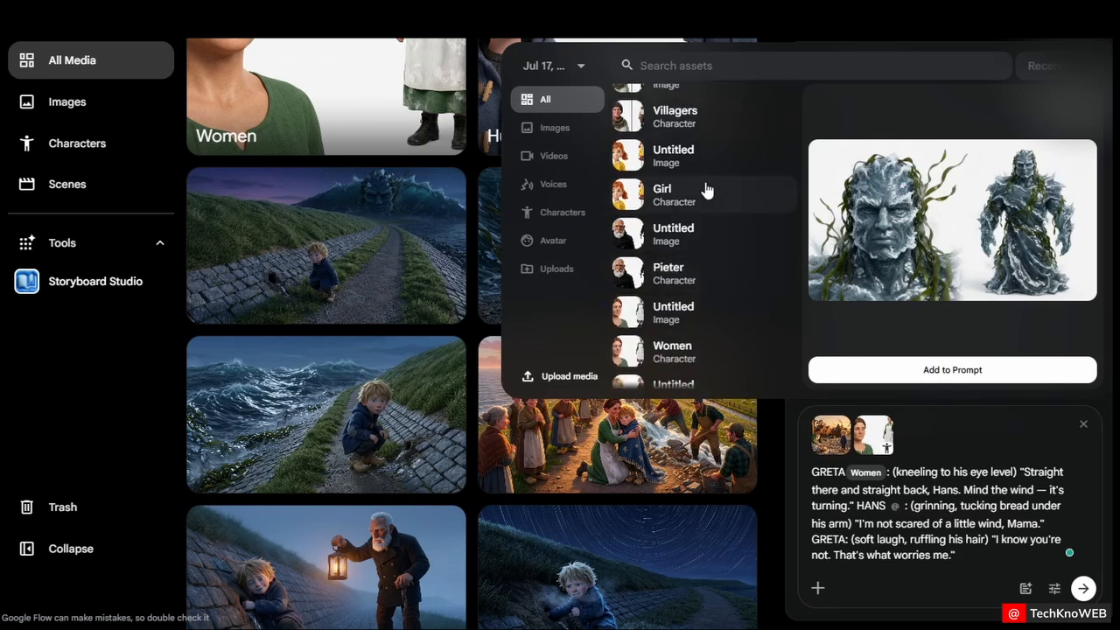
scroll(710, 278, "down", 2)
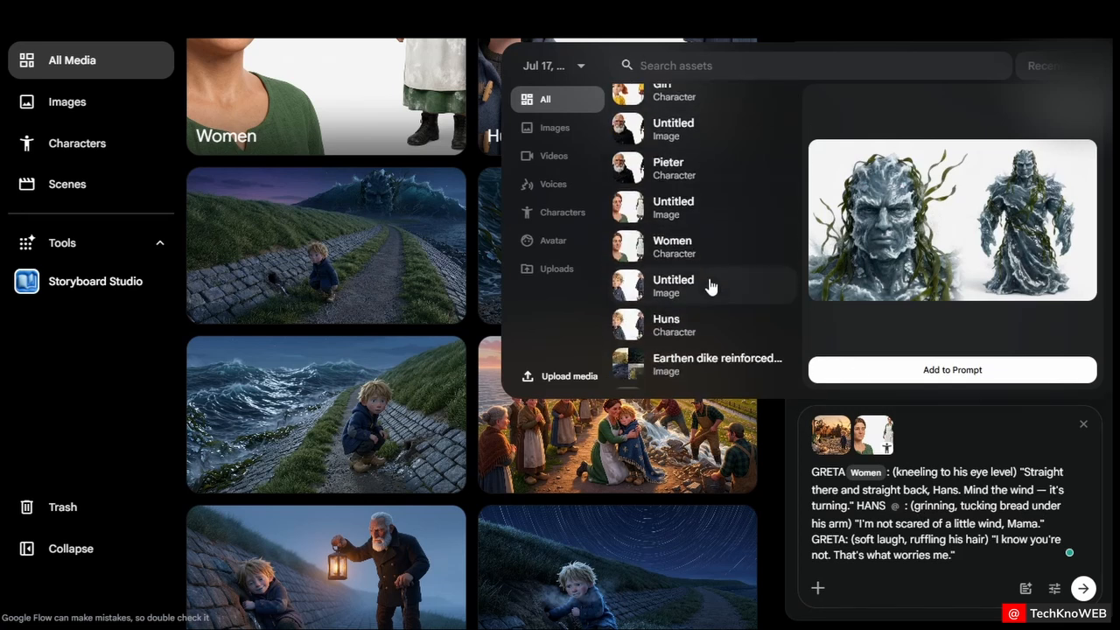
left_click(700, 337)
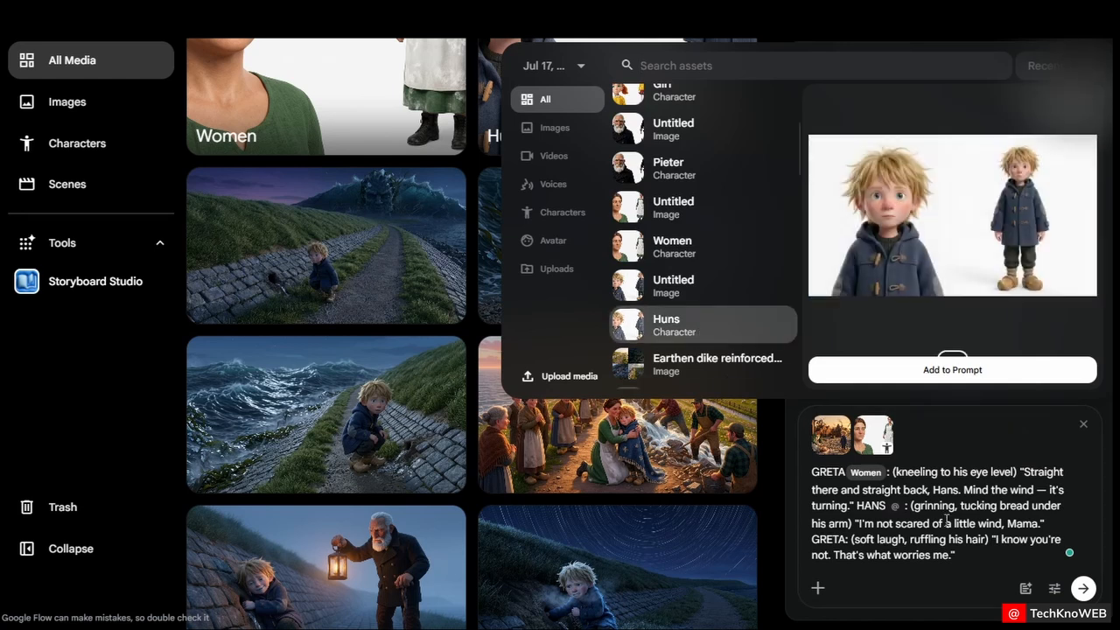
left_click(945, 371)
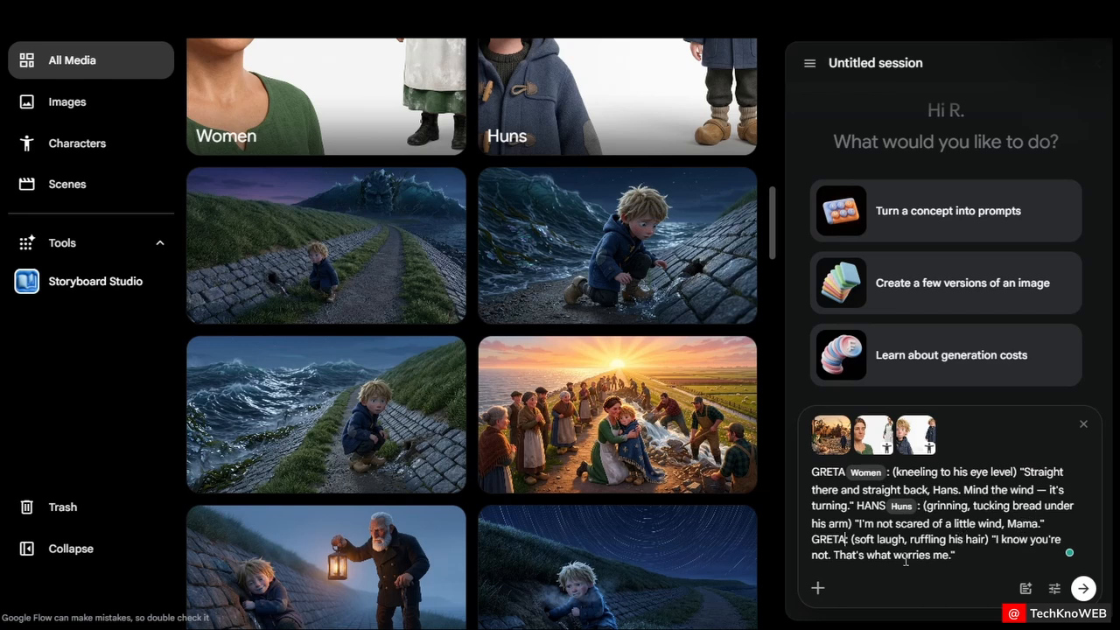
type("@wom")
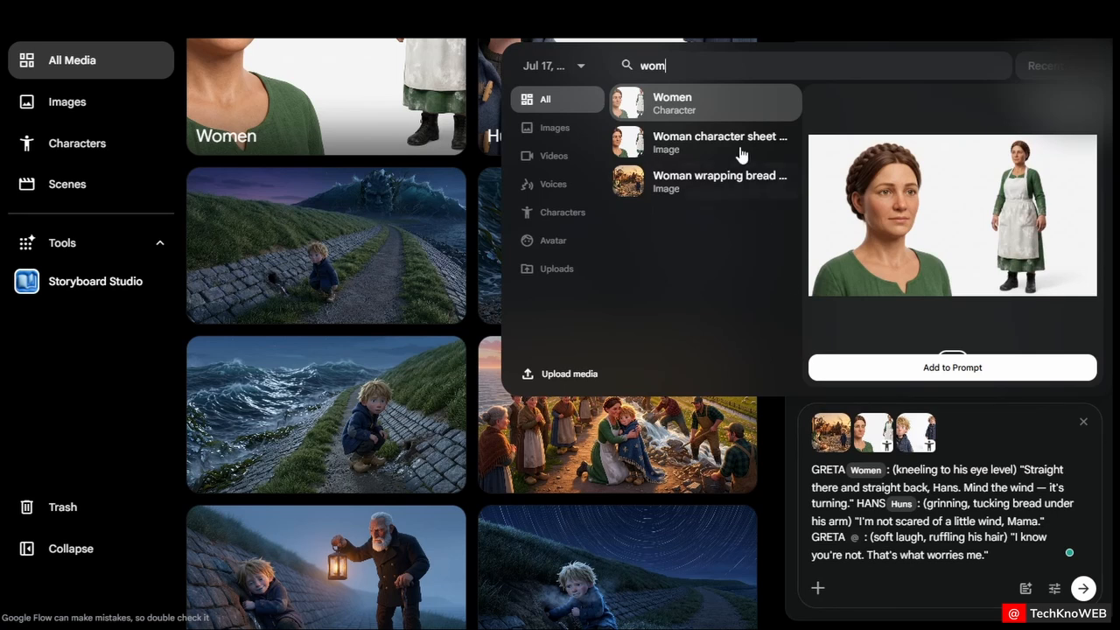
left_click(724, 121)
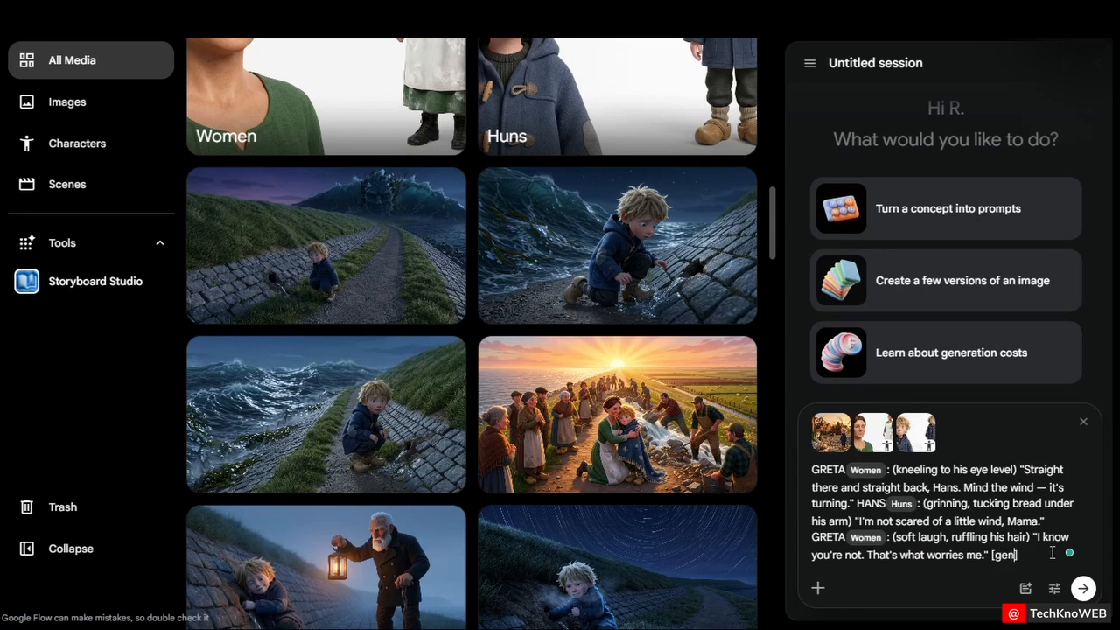
Finish the dialogue prompt with "[generate a video]", submit it, and approve the resulting video generation
type("ideo")
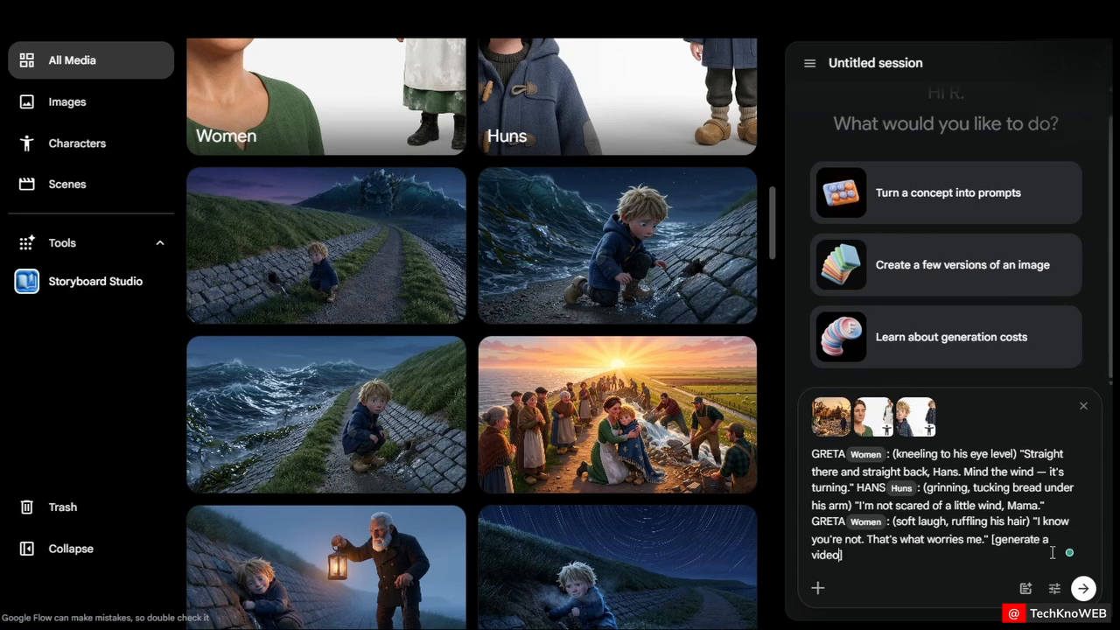
left_click(1082, 588)
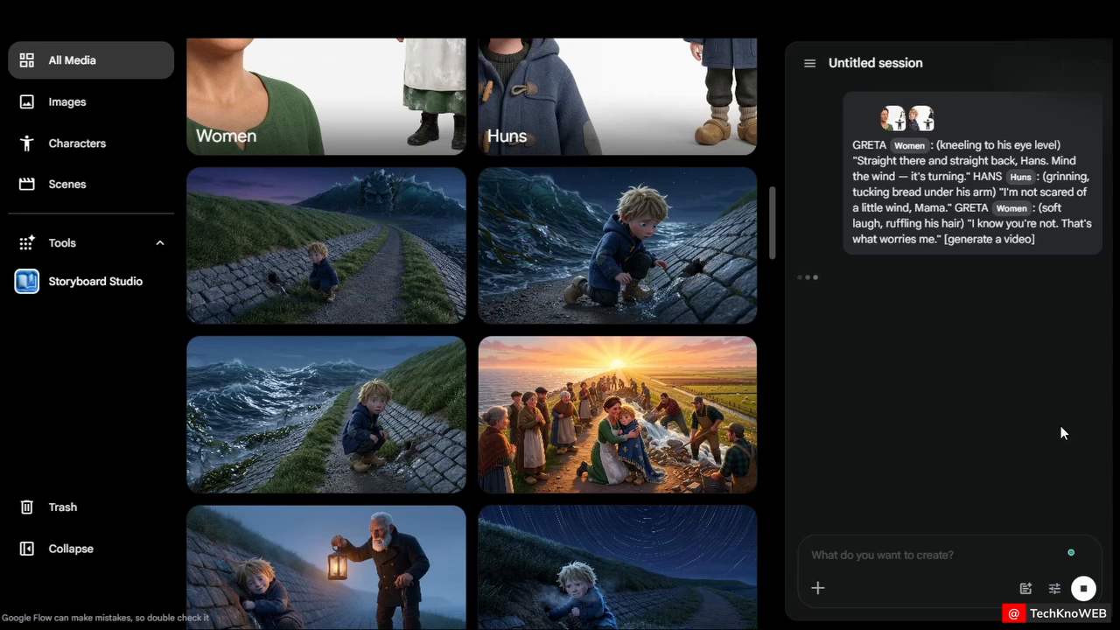
scroll(670, 337, "up", 10)
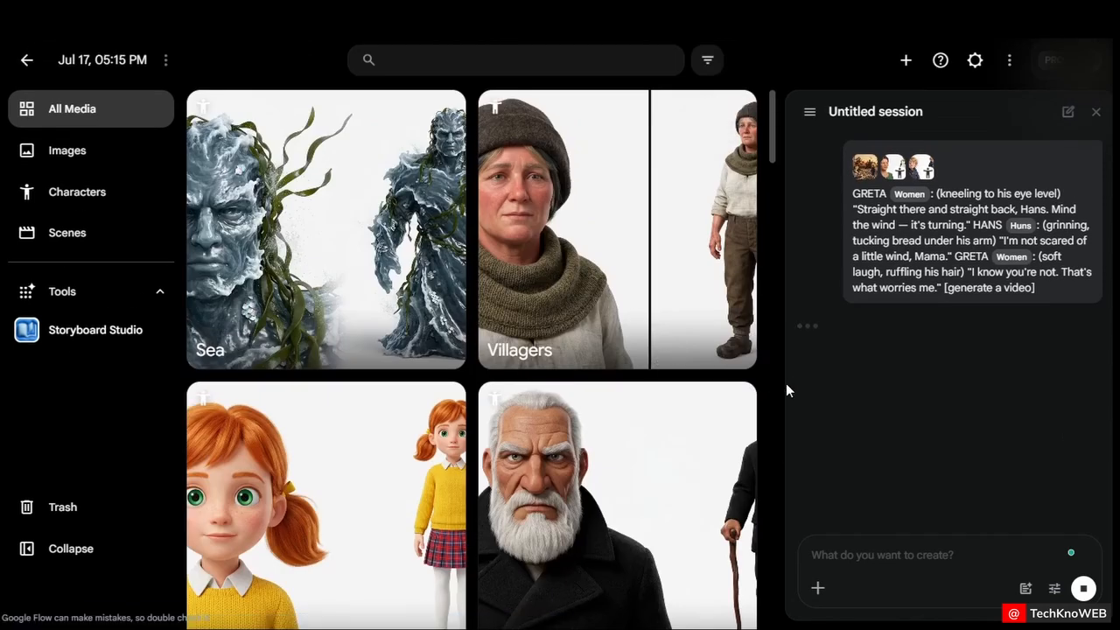
mouse_move(786, 383)
left_mouse_down()
mouse_move(792, 377)
mouse_move(718, 377)
mouse_move(788, 372)
left_mouse_up()
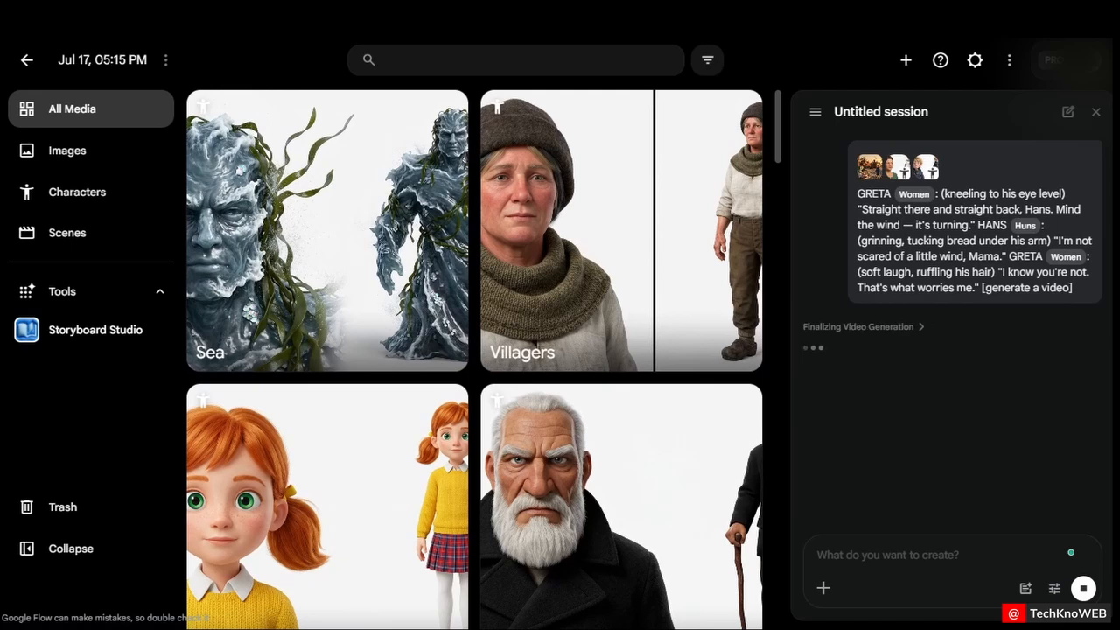
left_click(867, 402)
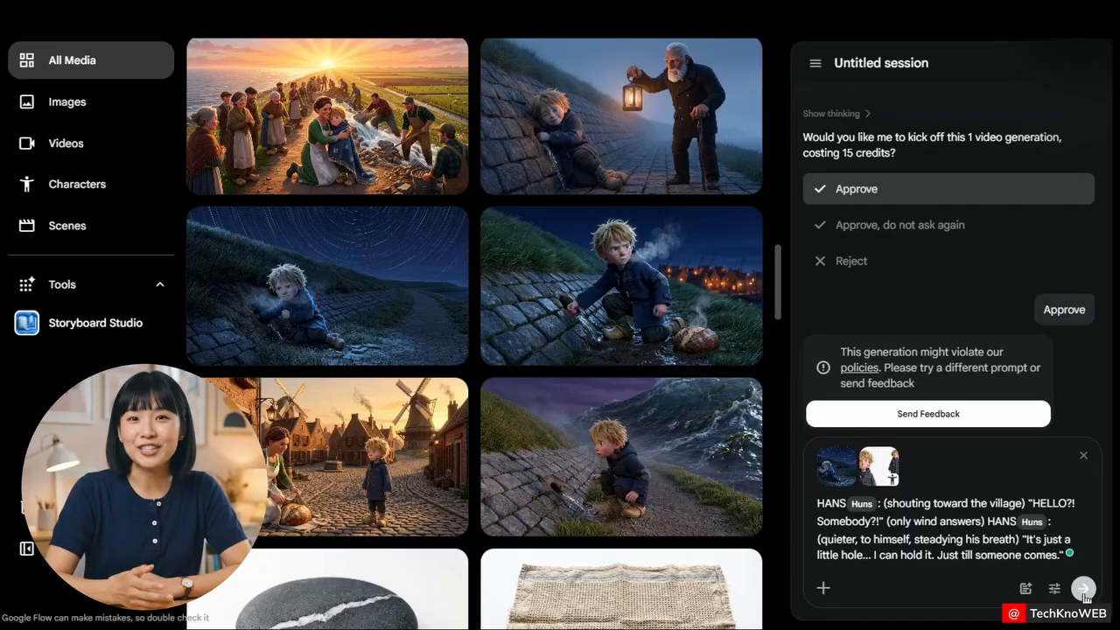
Submit the Hans dike dialogue prompt and approve its video generation
left_click(1083, 587)
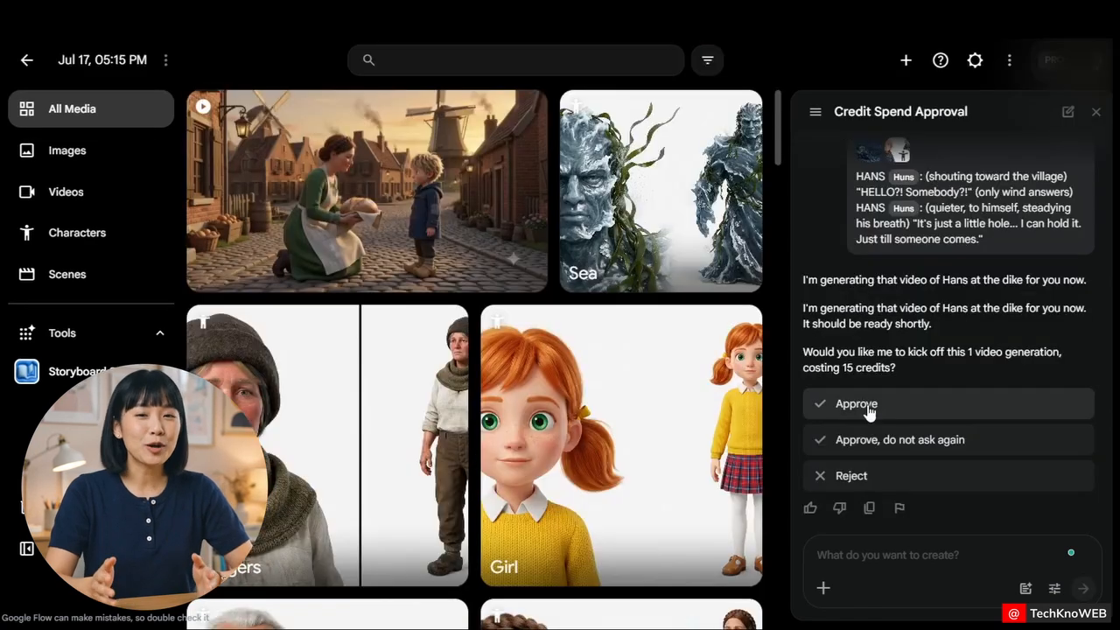
left_click(873, 410)
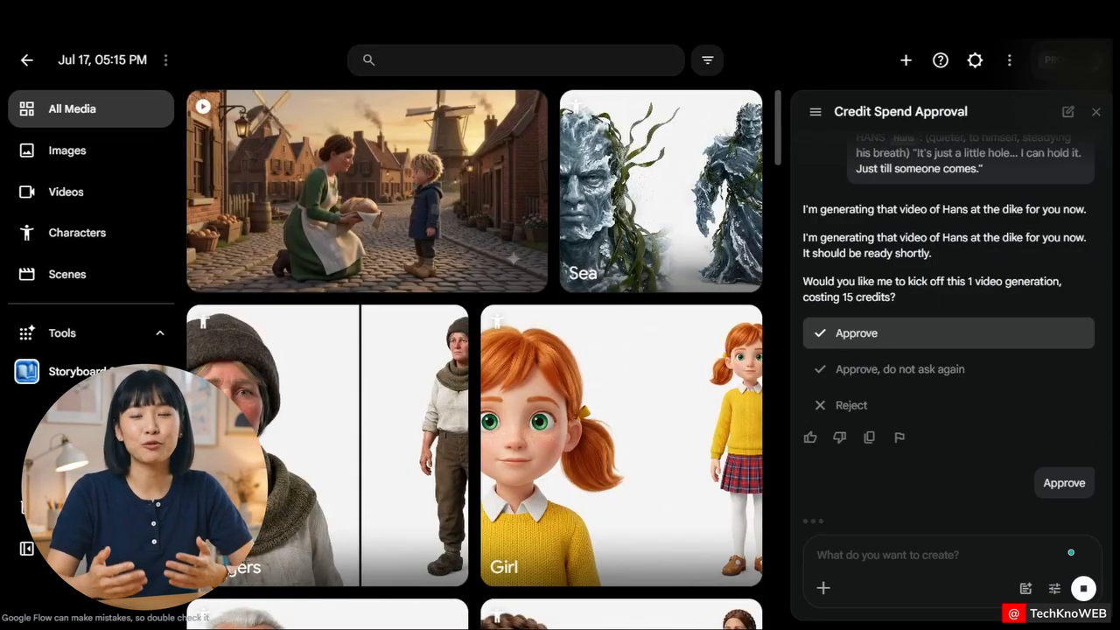